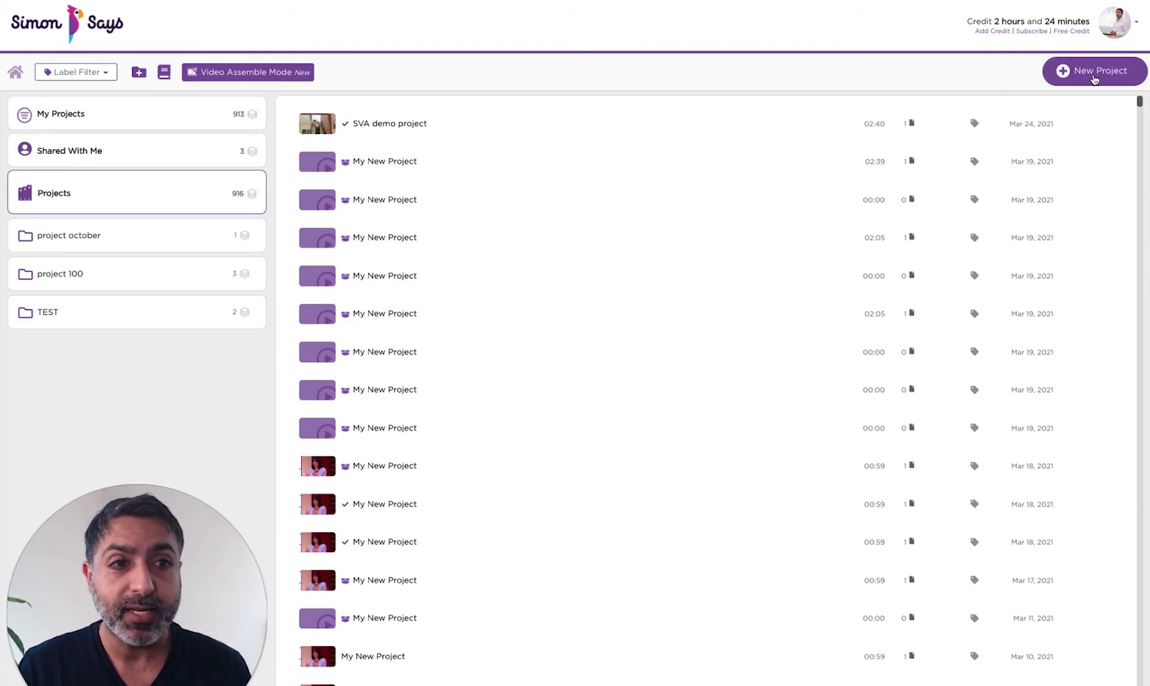
Step: Create a new project and add a media file to it
left_click(1093, 78)
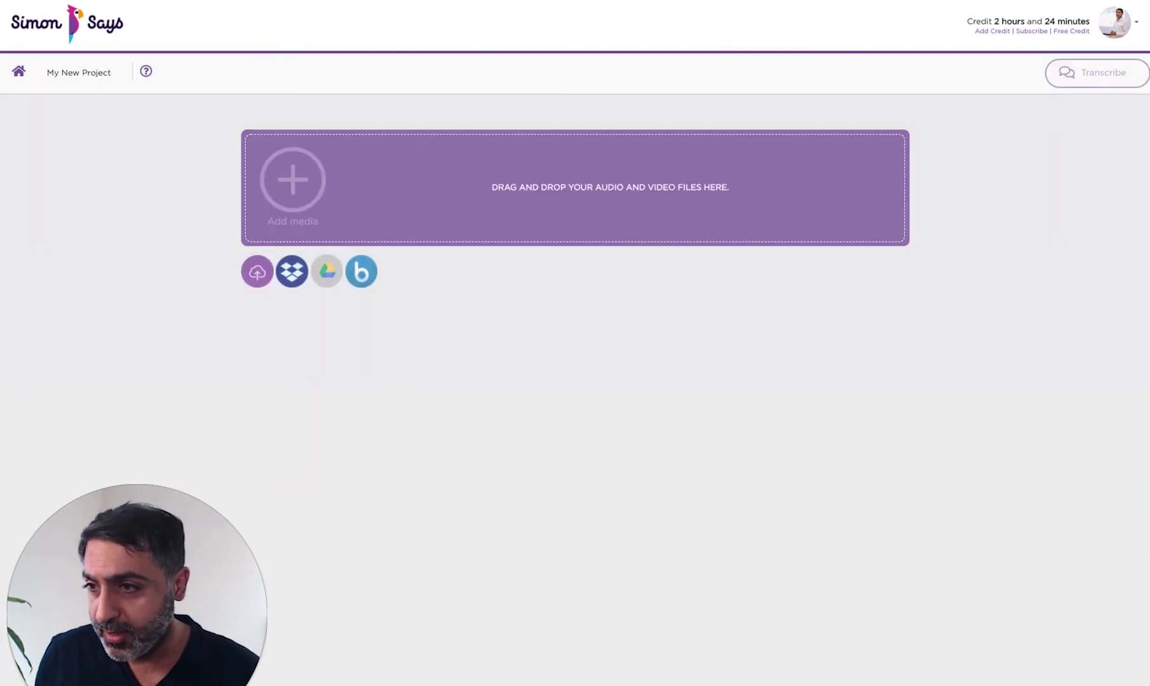
left_click_drag(394, 7, 570, 204)
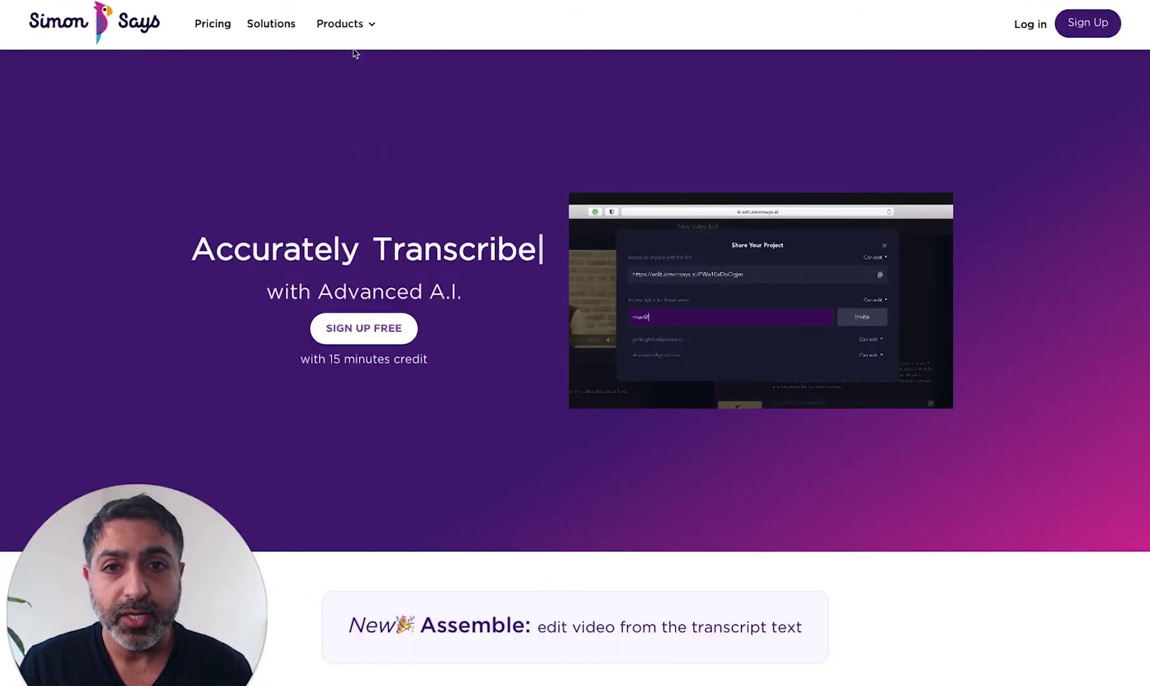
mouse_move(367, 26)
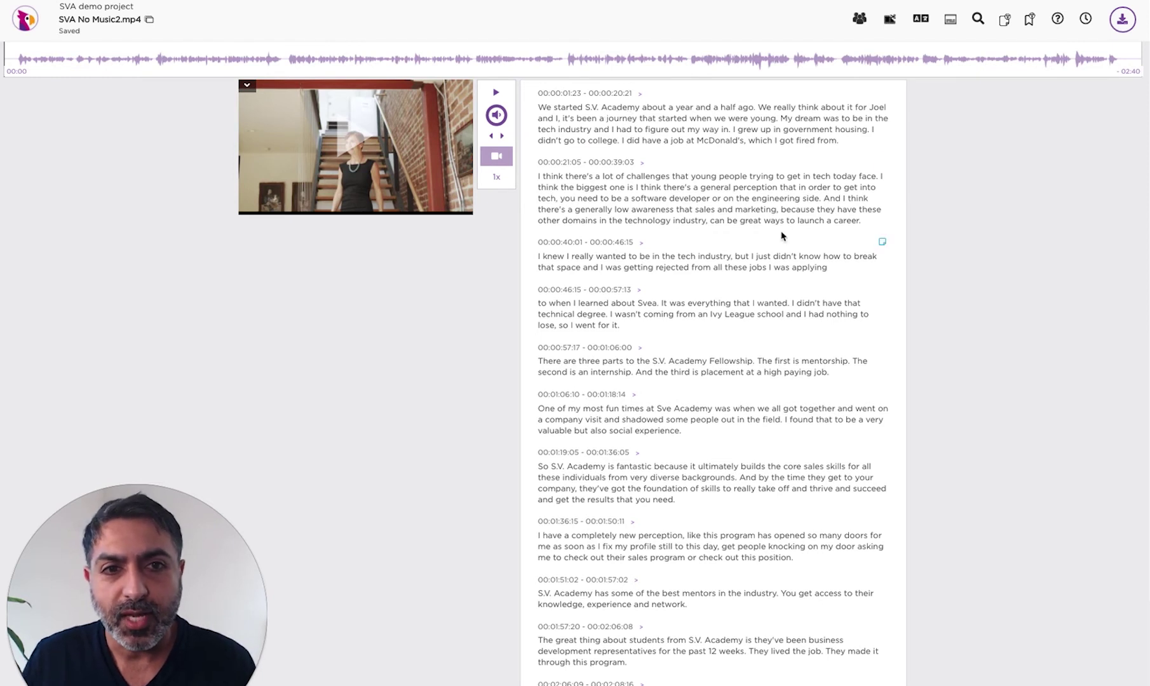
Step: Check playback syncing by jumping to different points of the video from the waveform, the transcript words and the player timeline
mouse_move(365, 202)
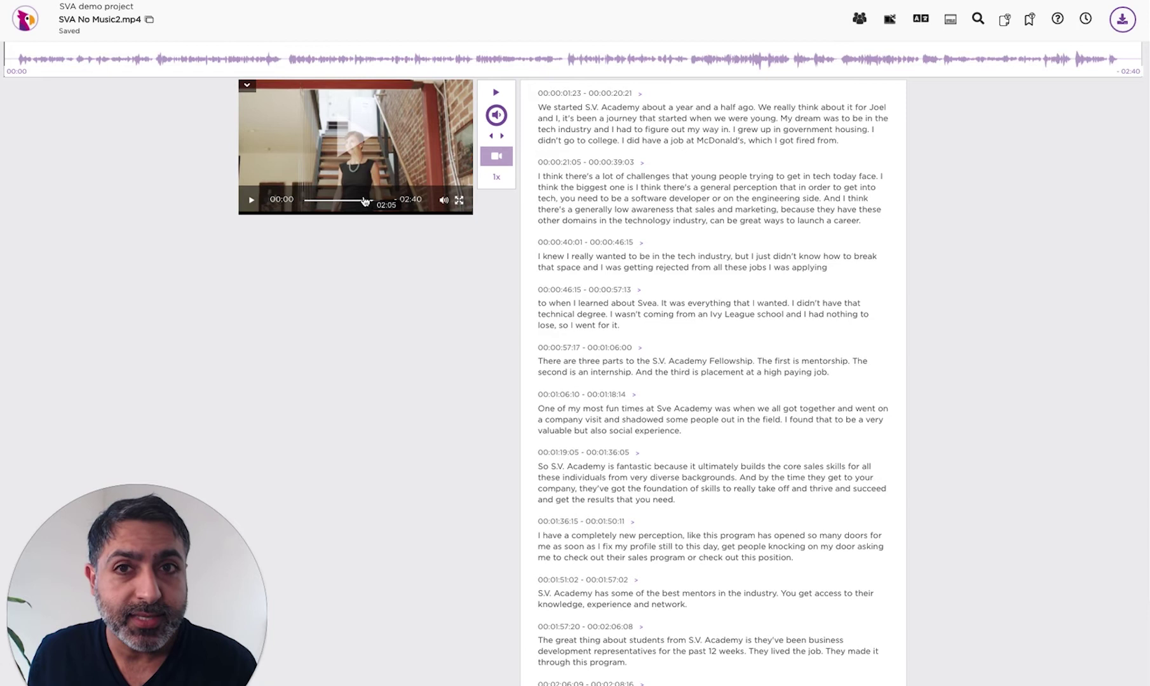
left_click(89, 64)
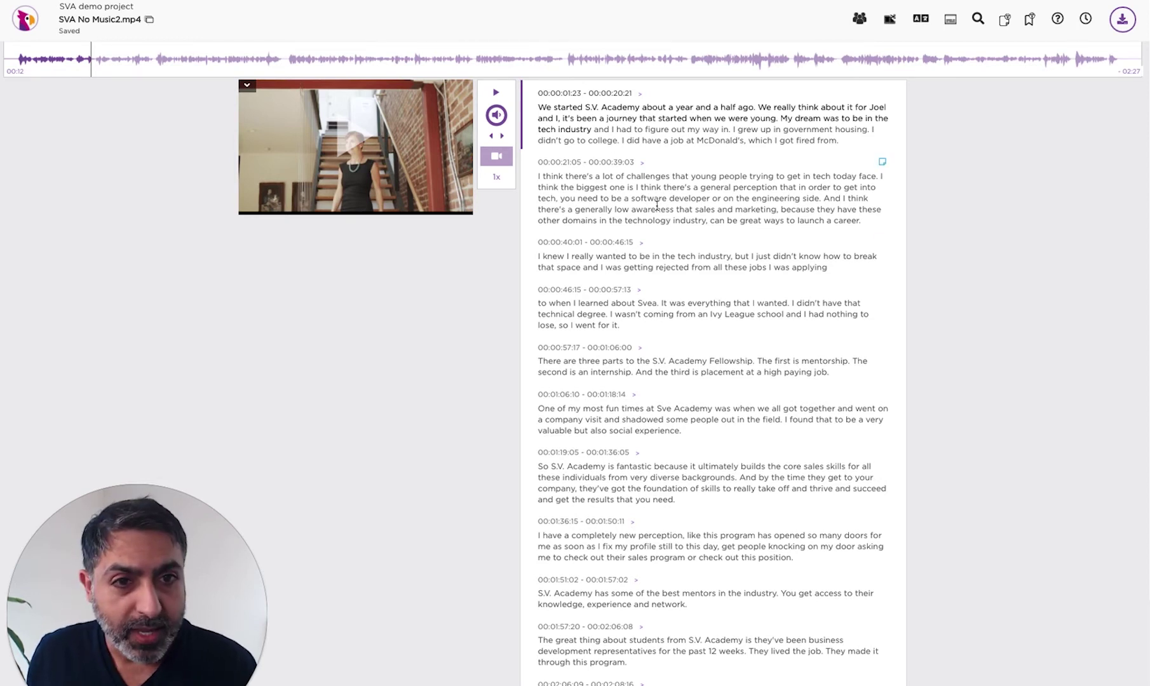
left_click(654, 210)
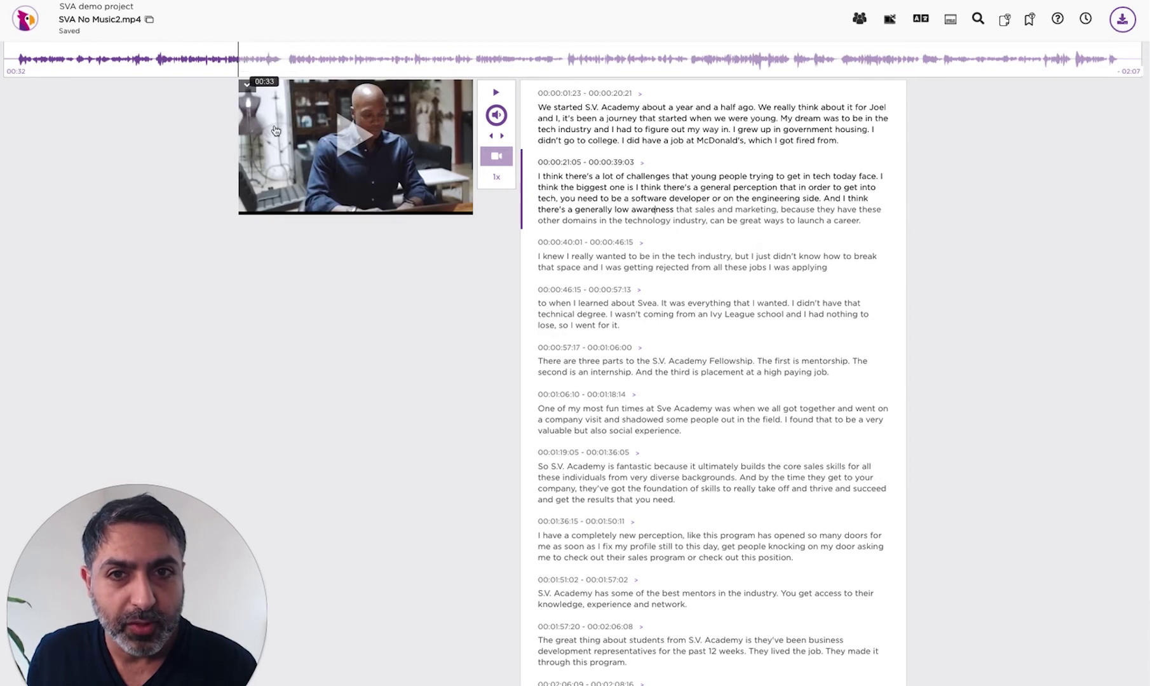
mouse_move(337, 166)
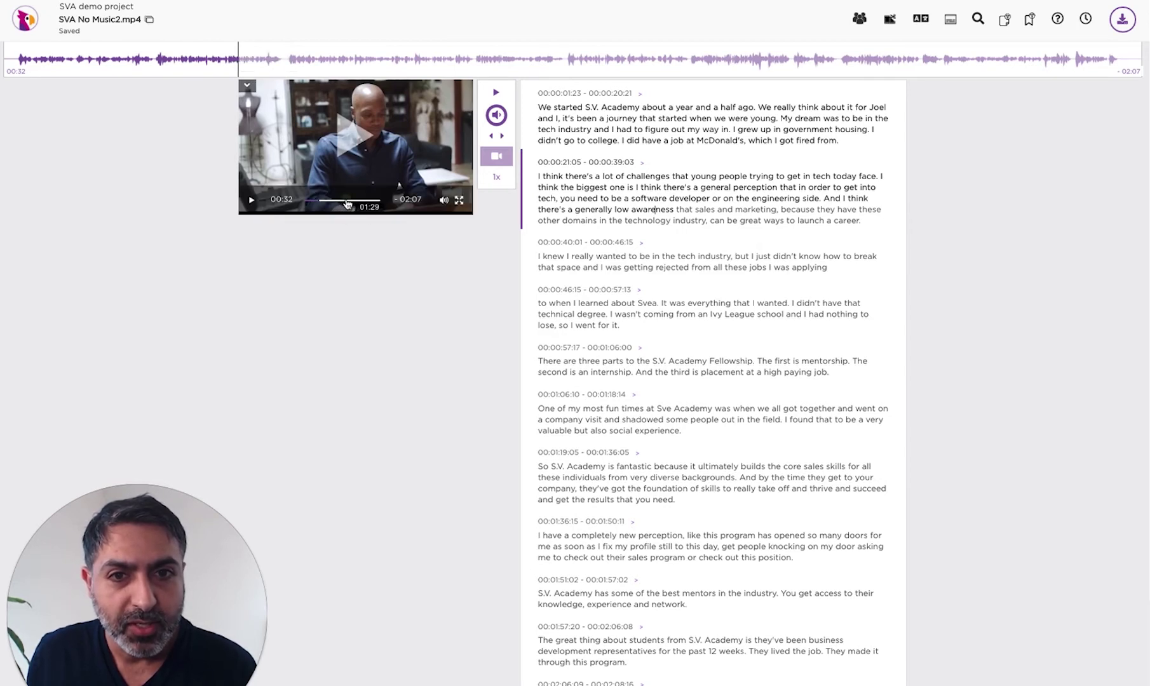
left_click(347, 204)
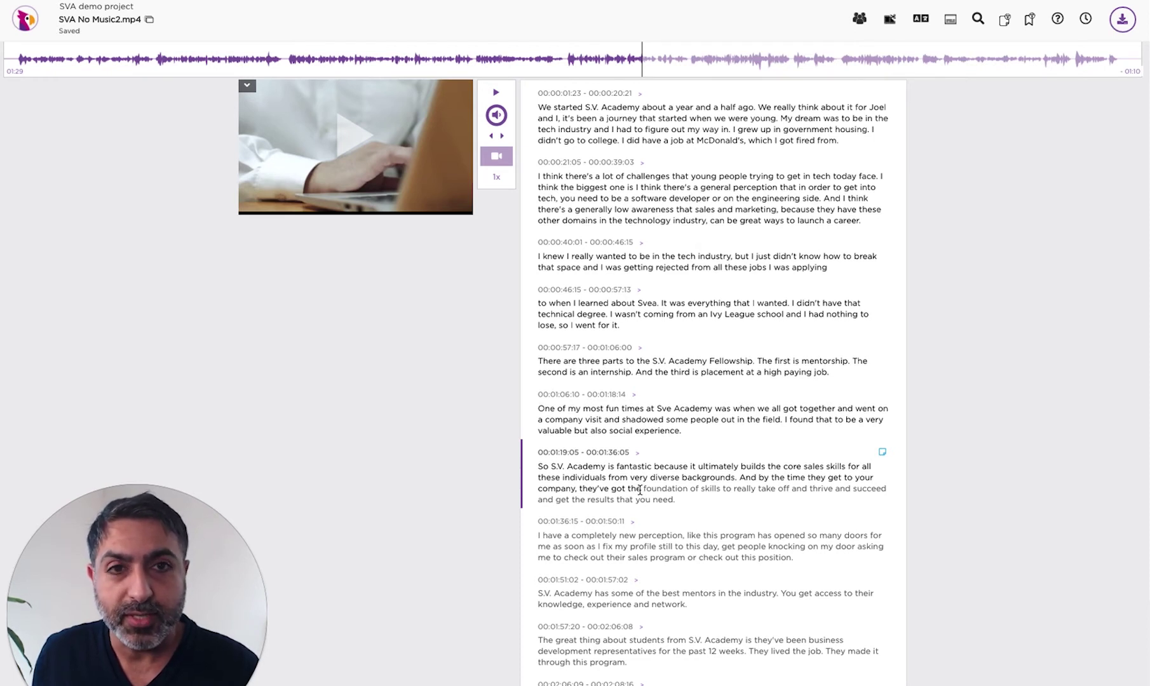
left_click(557, 95)
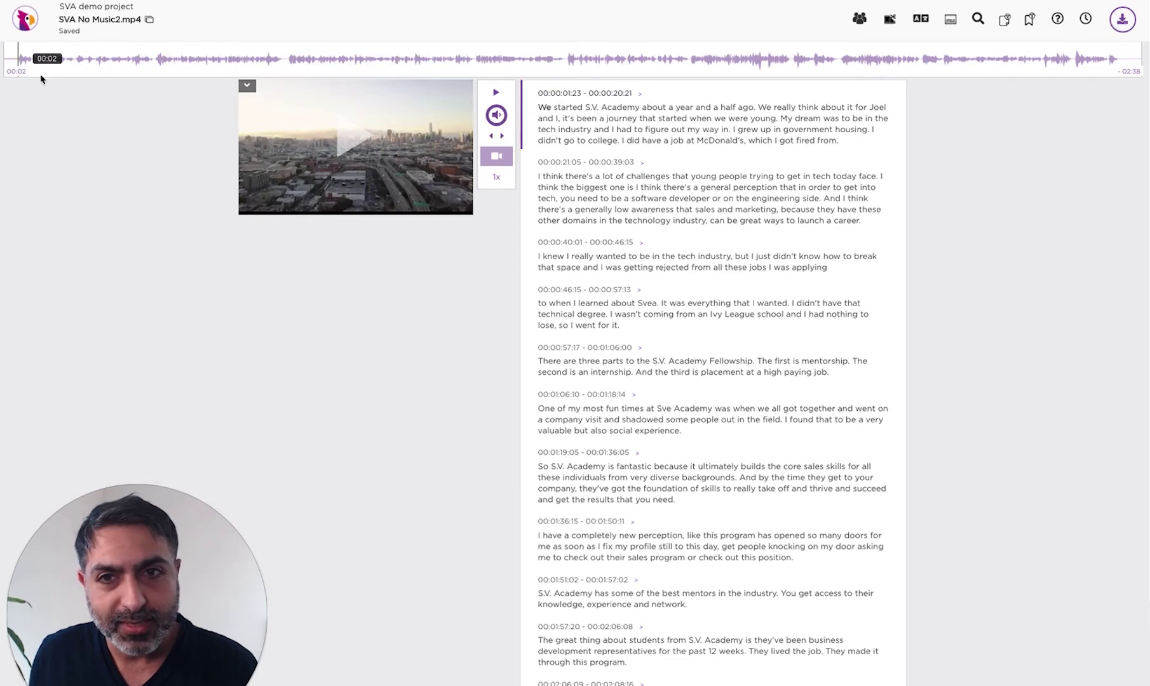
mouse_move(303, 116)
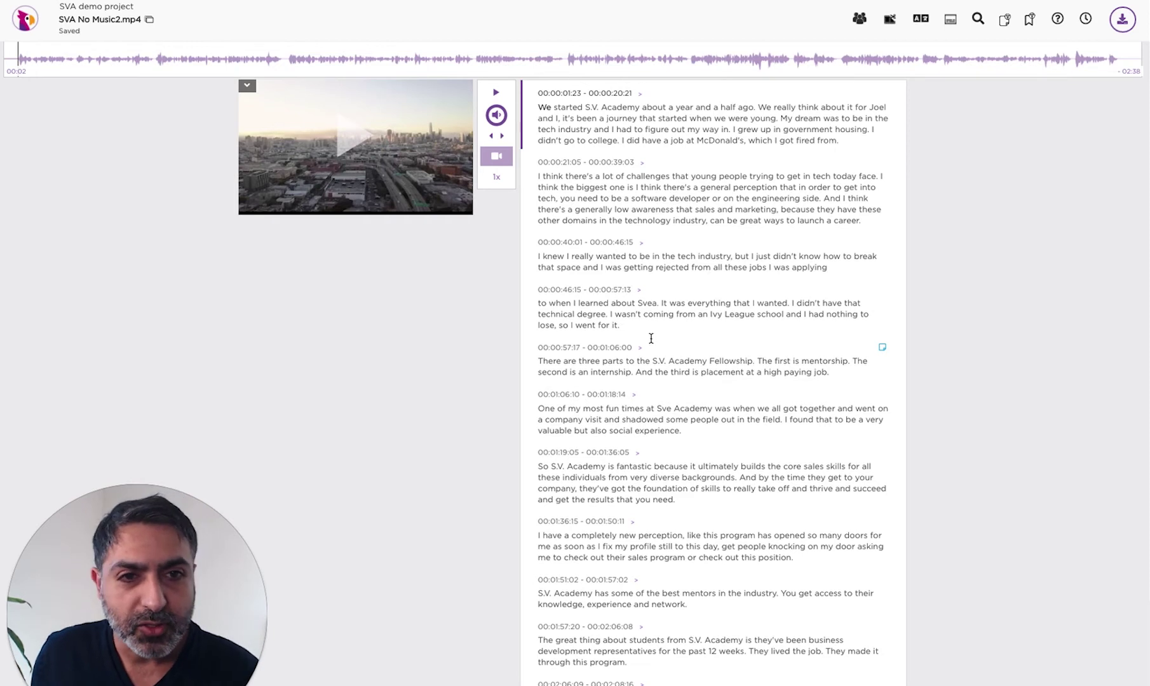
Step: View the speaker label entry for the first transcript paragraph and dismiss it without assigning a speaker
left_click(640, 95)
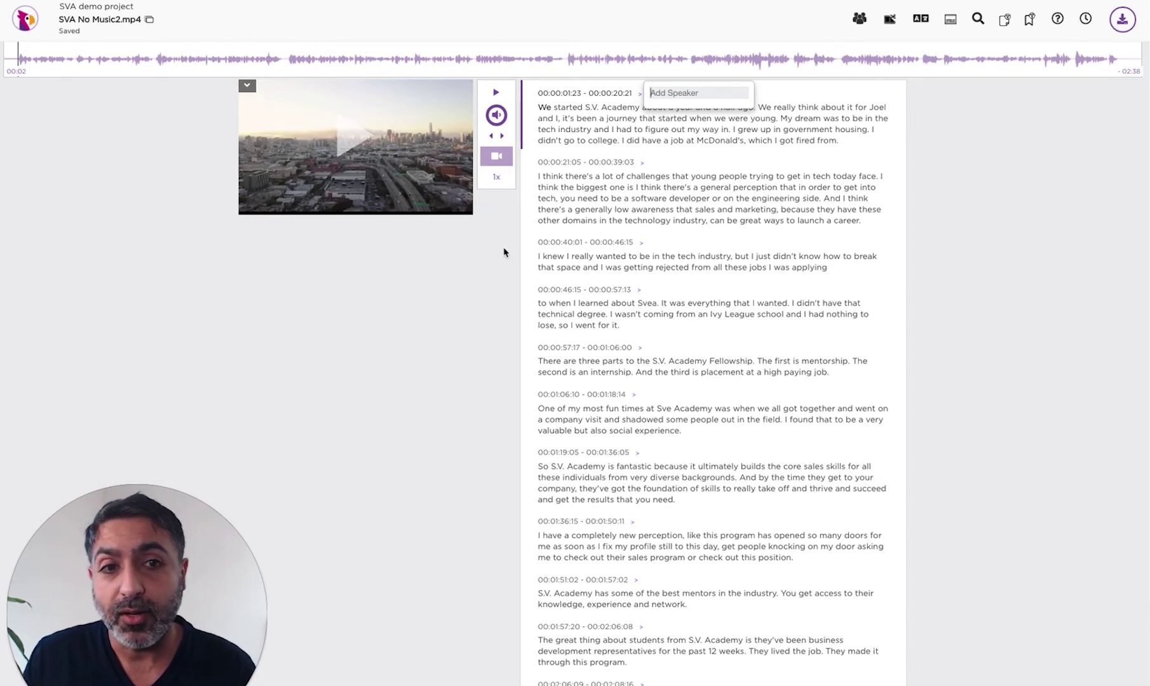
left_click(448, 298)
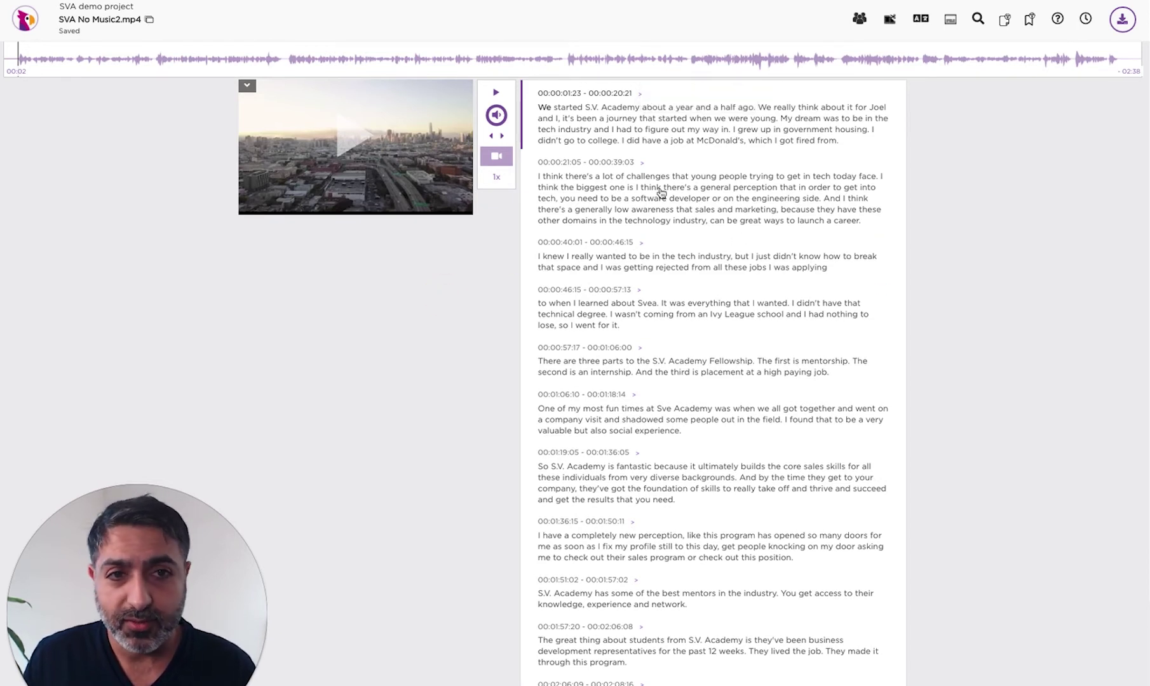
left_click(639, 93)
left_click(605, 186)
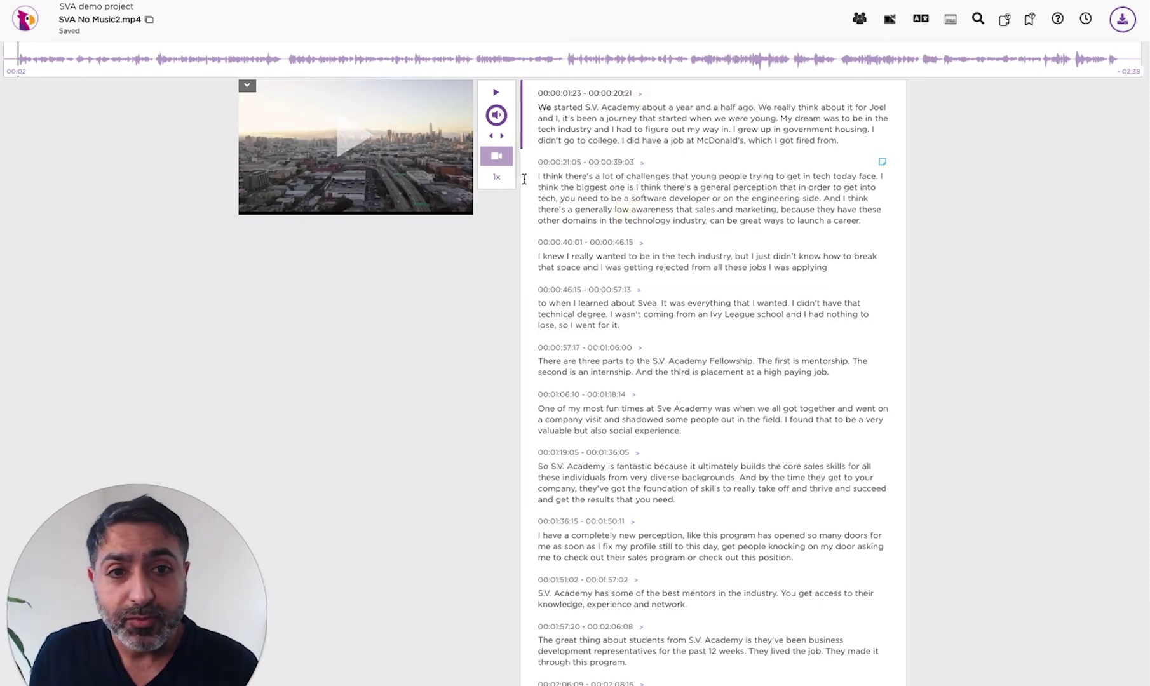
Step: Replace the word "that" after "challenges" with "type" in the second transcript paragraph
double_click(677, 177)
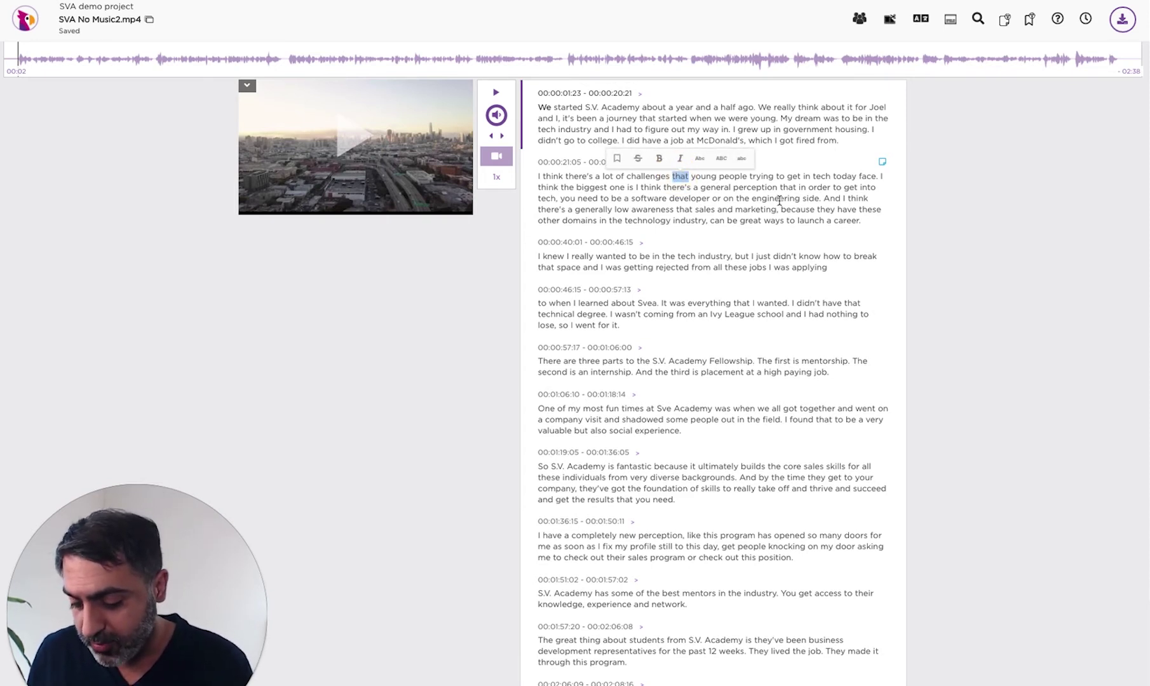
type("type")
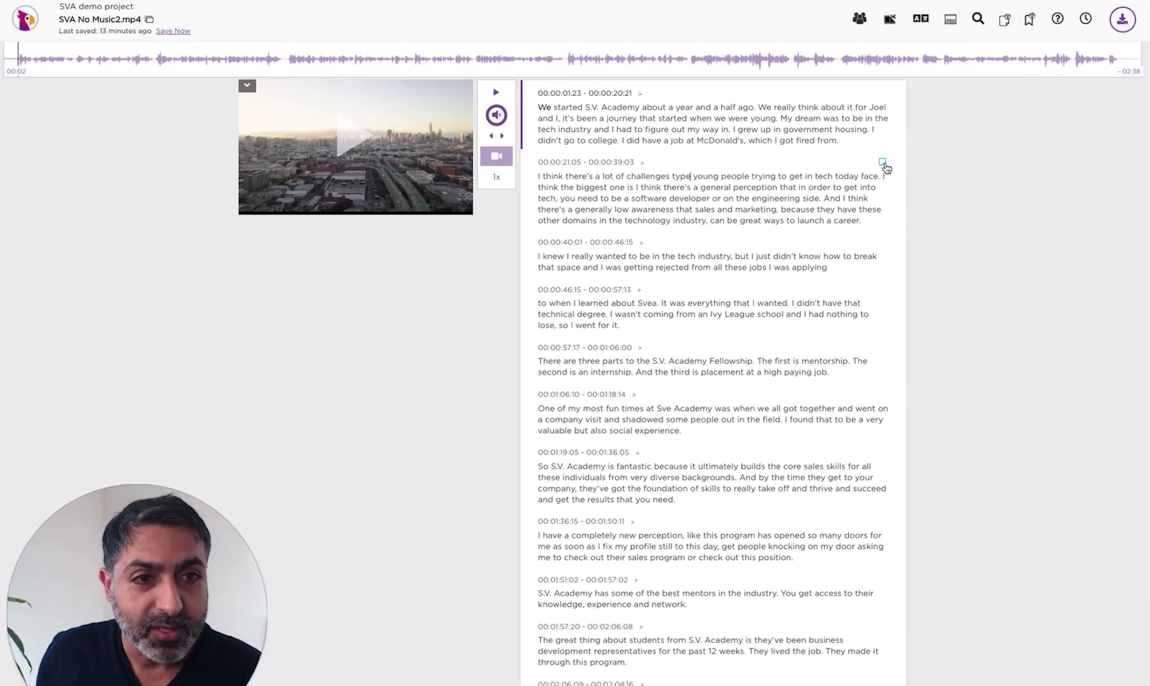
Step: Highlight "you need to be a software developer" through "there's a generally" in the second paragraph, and open a note on the third paragraph
left_click_drag(612, 209, 560, 199)
left_click(640, 180)
left_click(624, 220)
left_click(881, 242)
Step: Review the project's sharing and publishing options, then close them
left_click(858, 18)
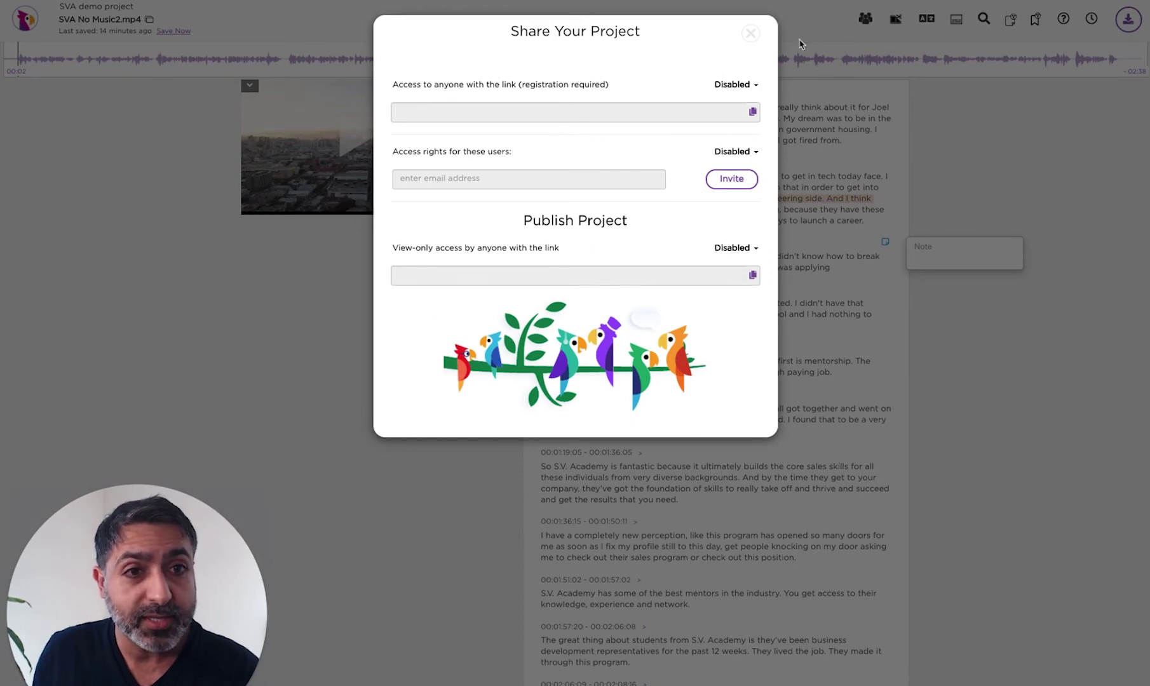
left_click(750, 33)
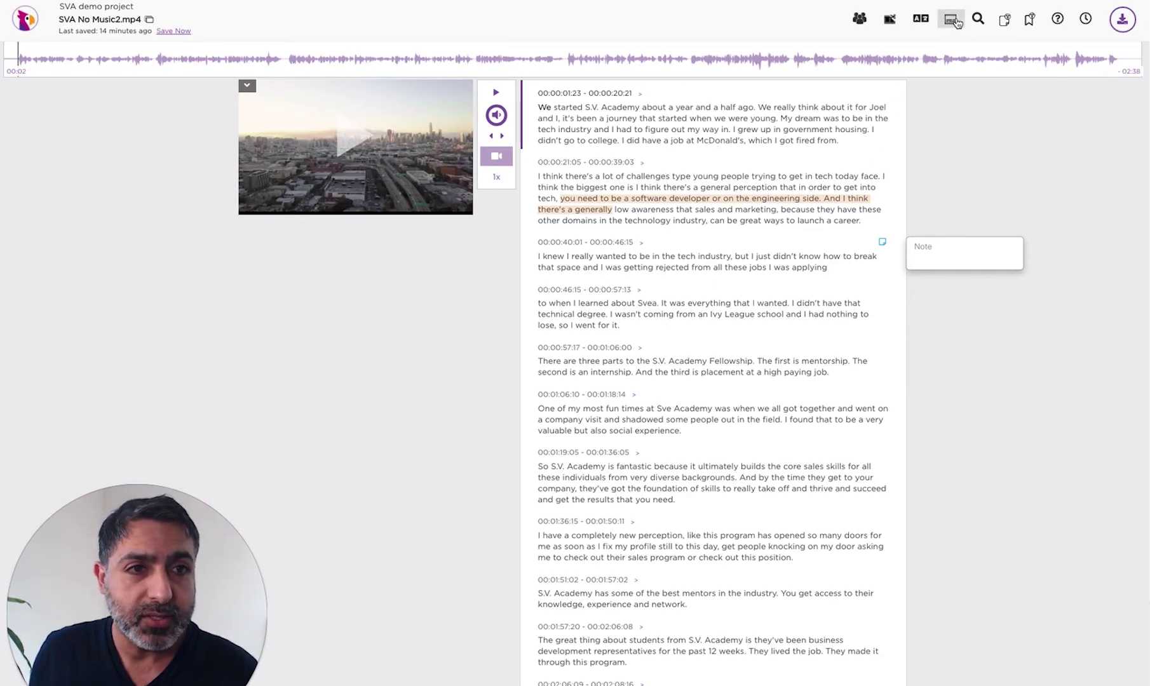
Step: Send the transcript to the Visual Subtitle Editor with 32 characters per line
left_click(1123, 19)
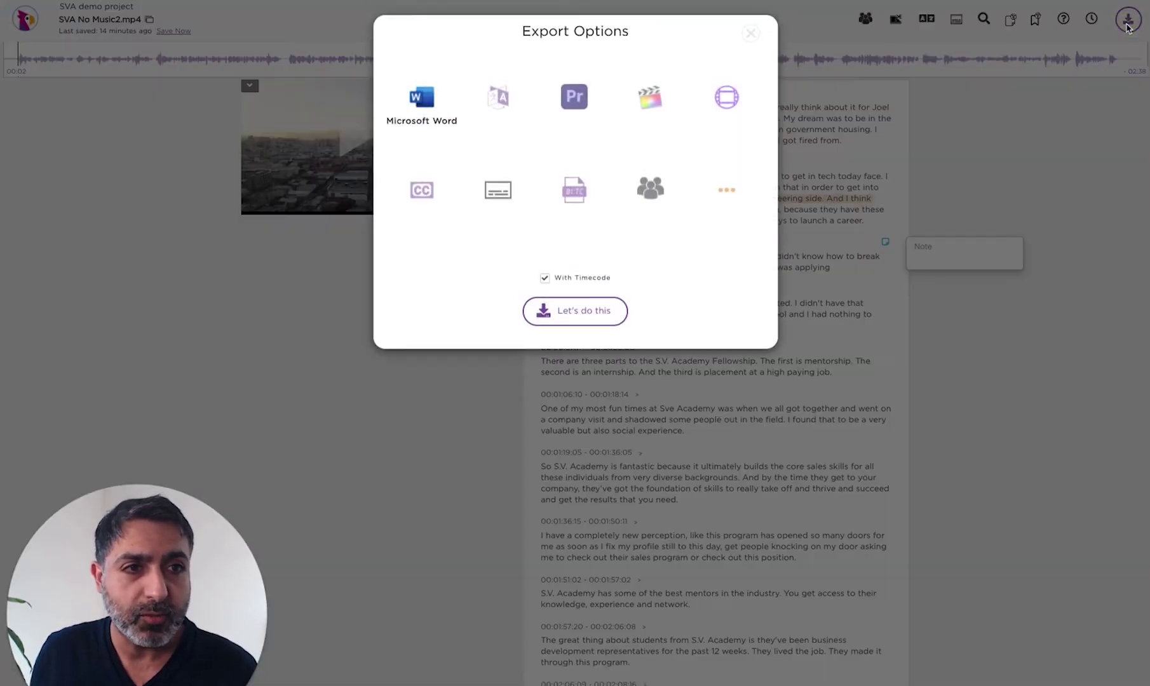
left_click(504, 195)
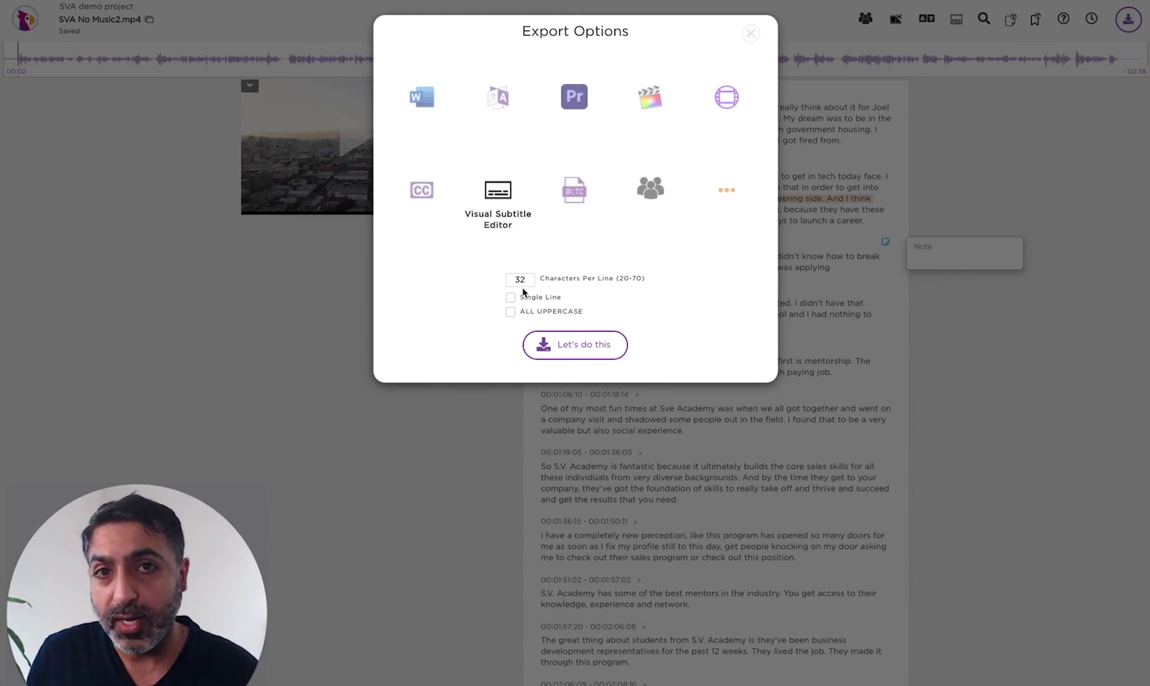
left_click(600, 345)
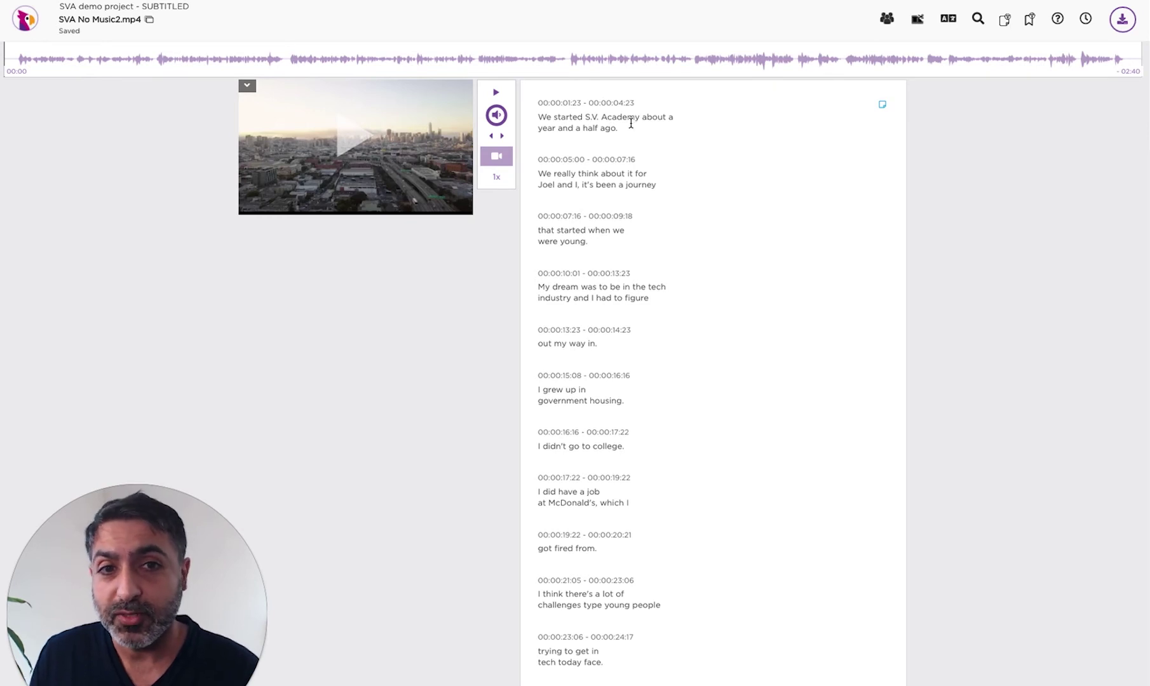
Step: Examine the wording, timecodes and line breaks of the generated subtitle captions throughout the transcript
double_click(558, 185)
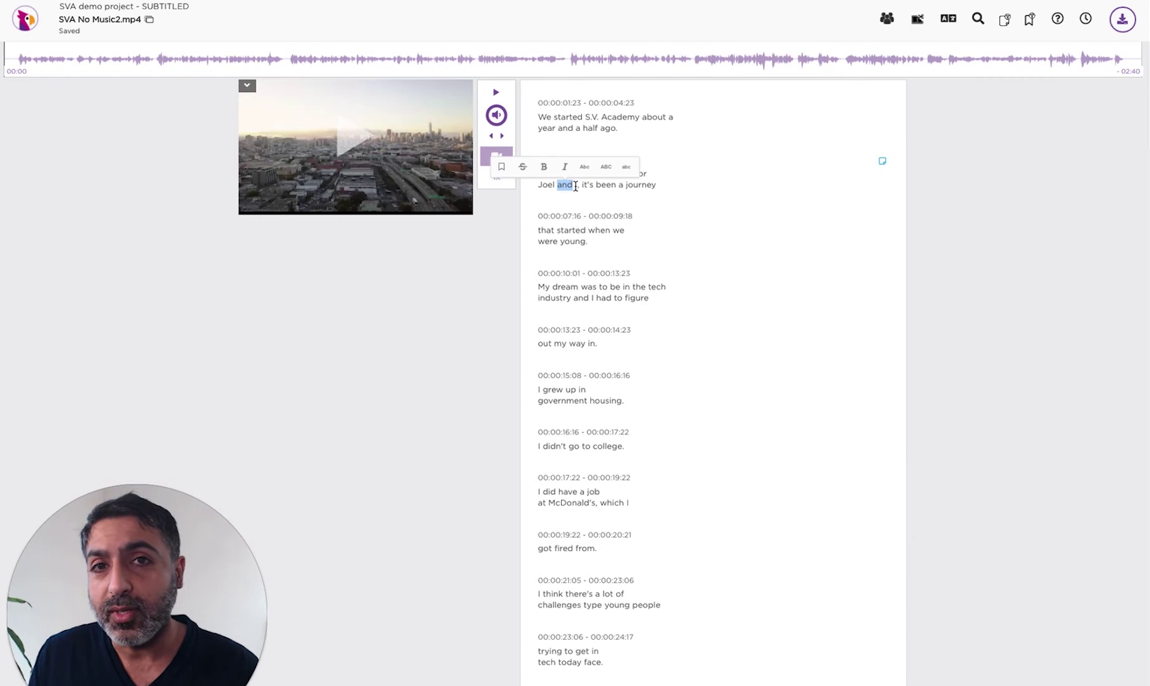
double_click(570, 232)
left_click(591, 243)
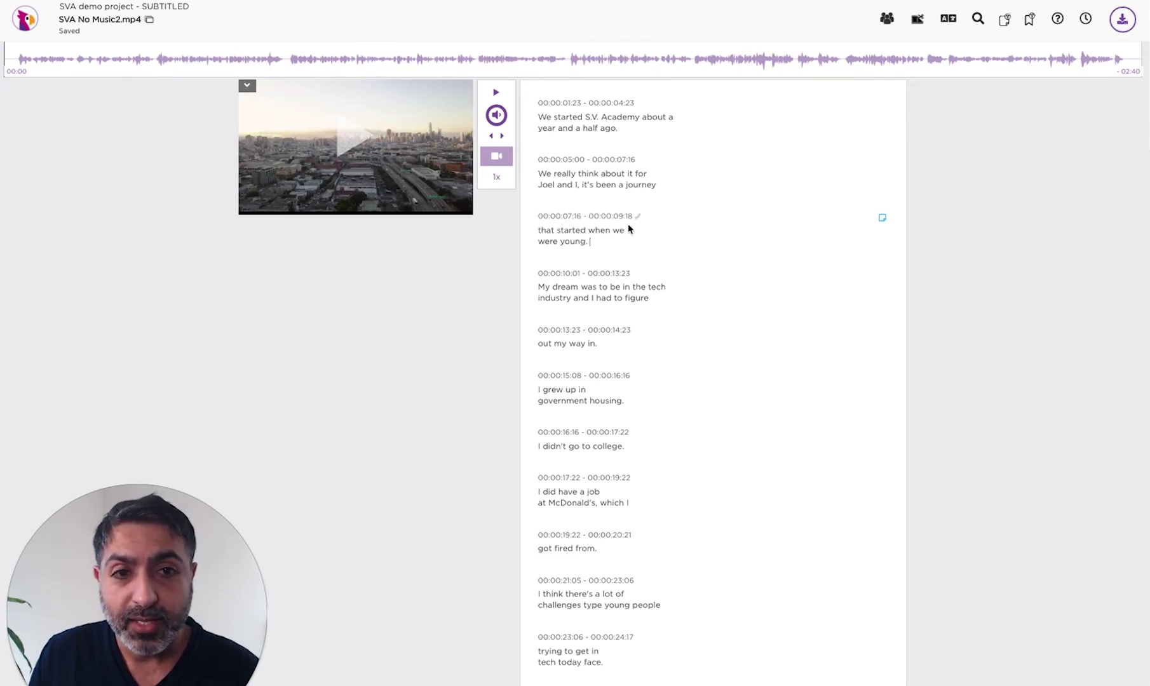
mouse_move(526, 262)
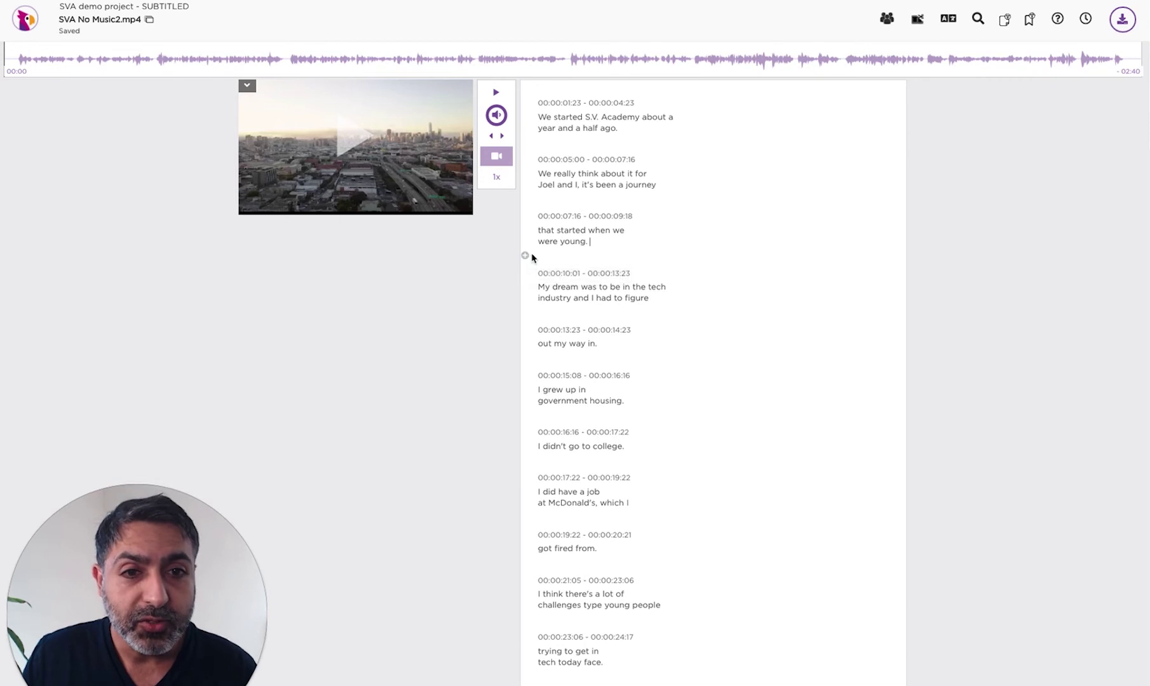
scroll(598, 417, "down", 8)
scroll(629, 499, "down", 8)
scroll(629, 502, "up", 15)
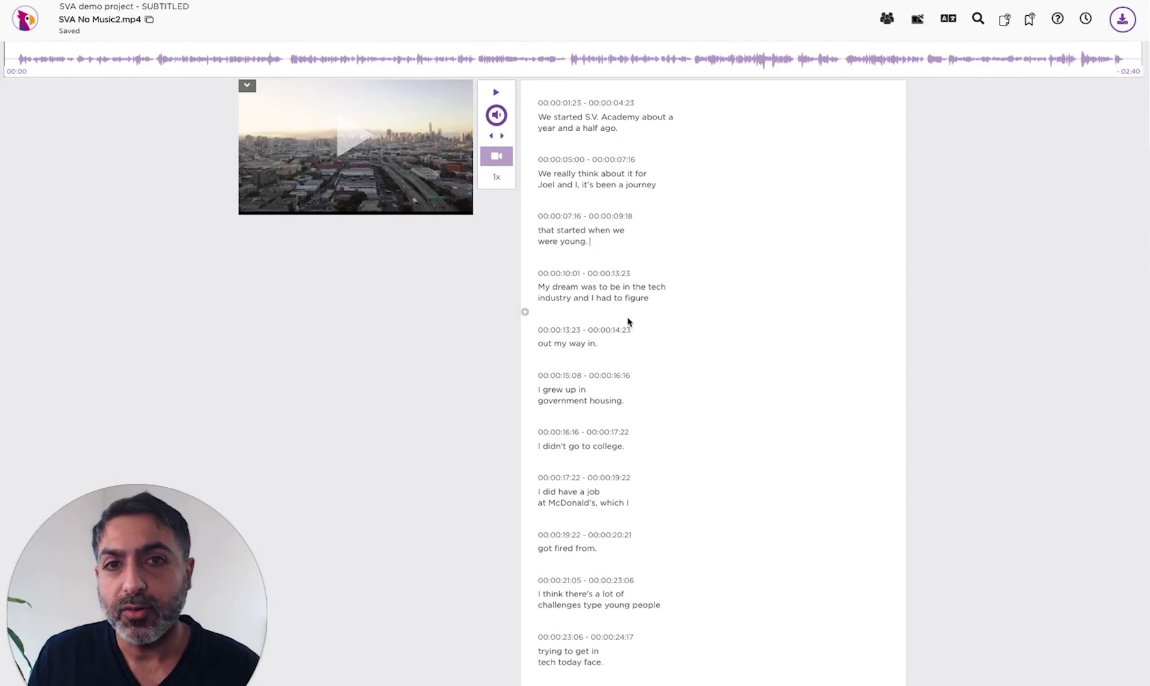
Step: Choose Burn-In as the subtitle export format for the subtitled project
left_click(1121, 19)
left_click(425, 189)
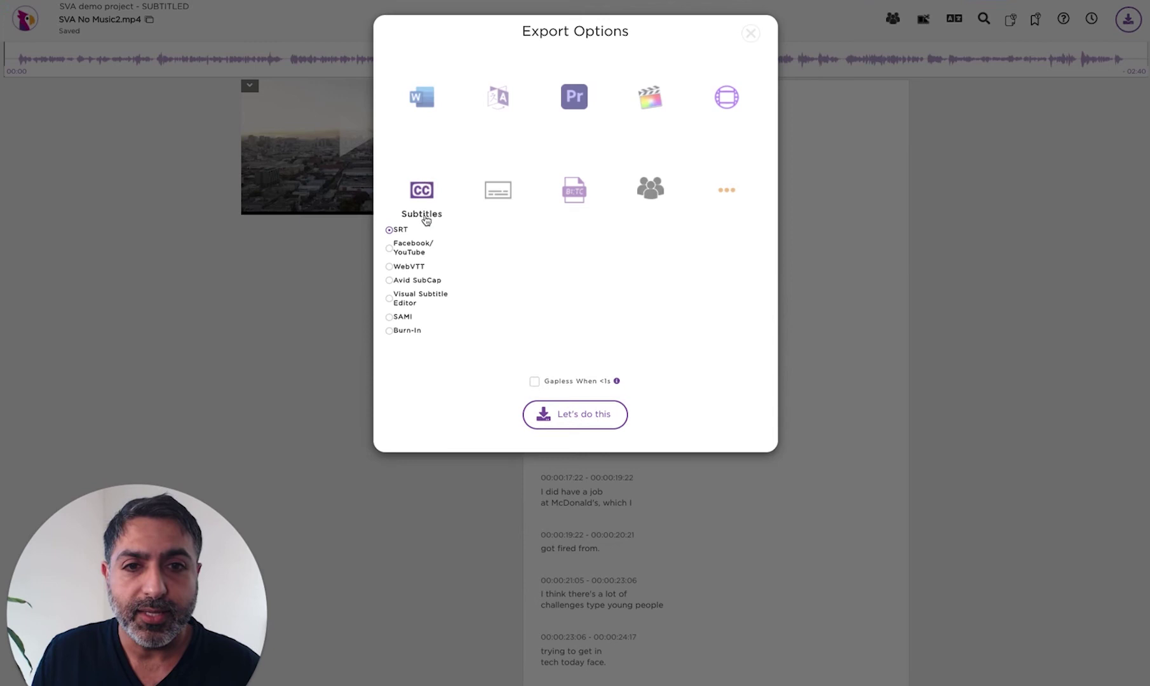
left_click(406, 334)
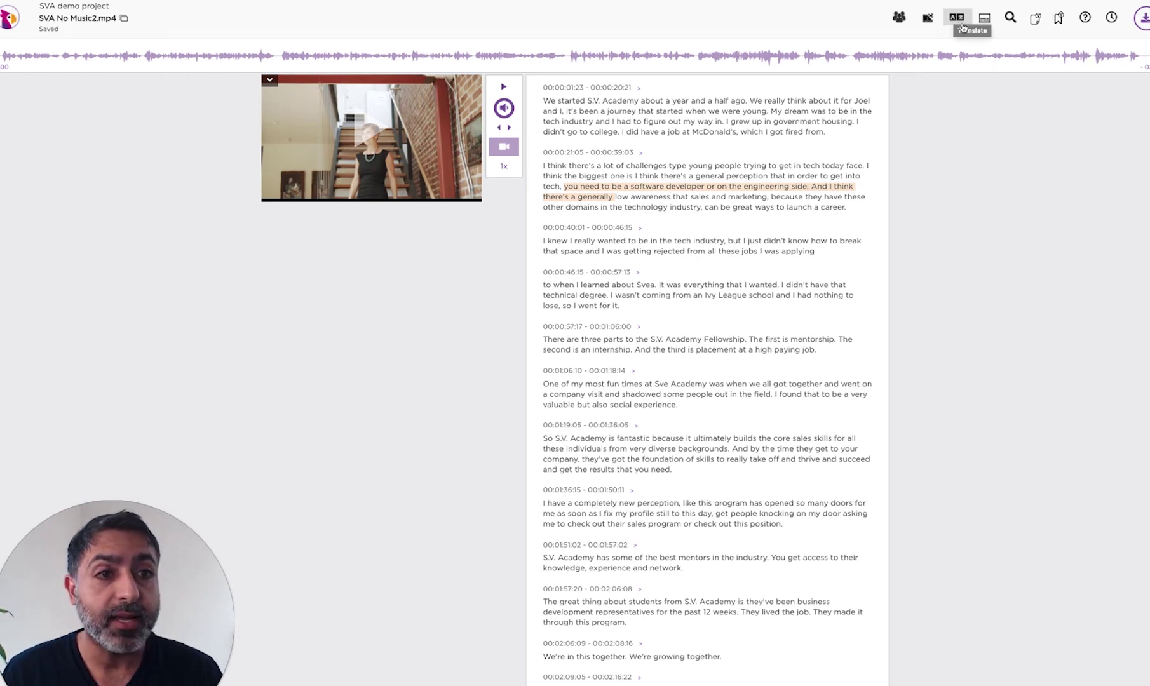
Step: Translate the SVA demo project into French and Japanese
left_click(1141, 17)
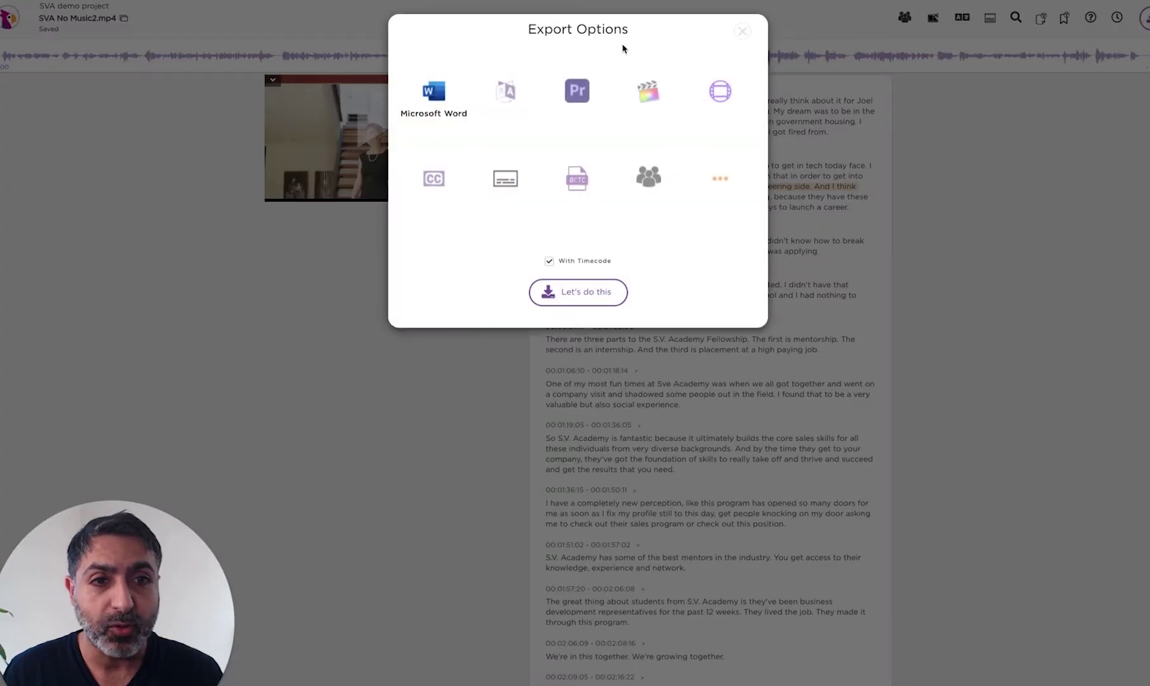
left_click(519, 101)
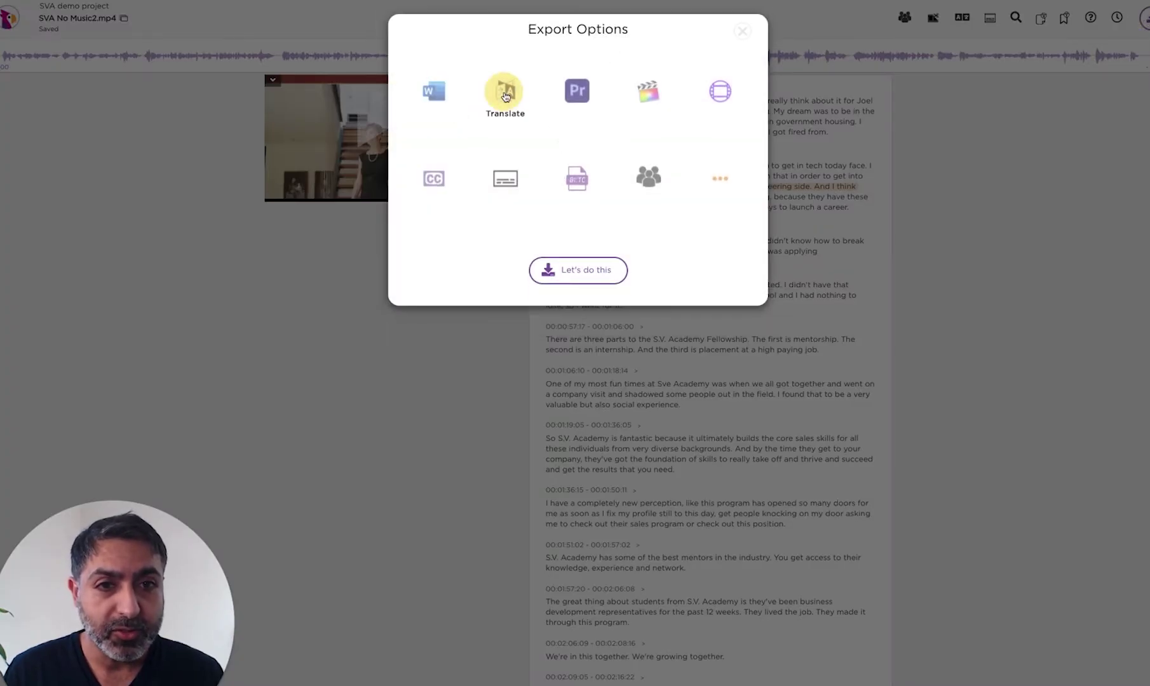
left_click(578, 270)
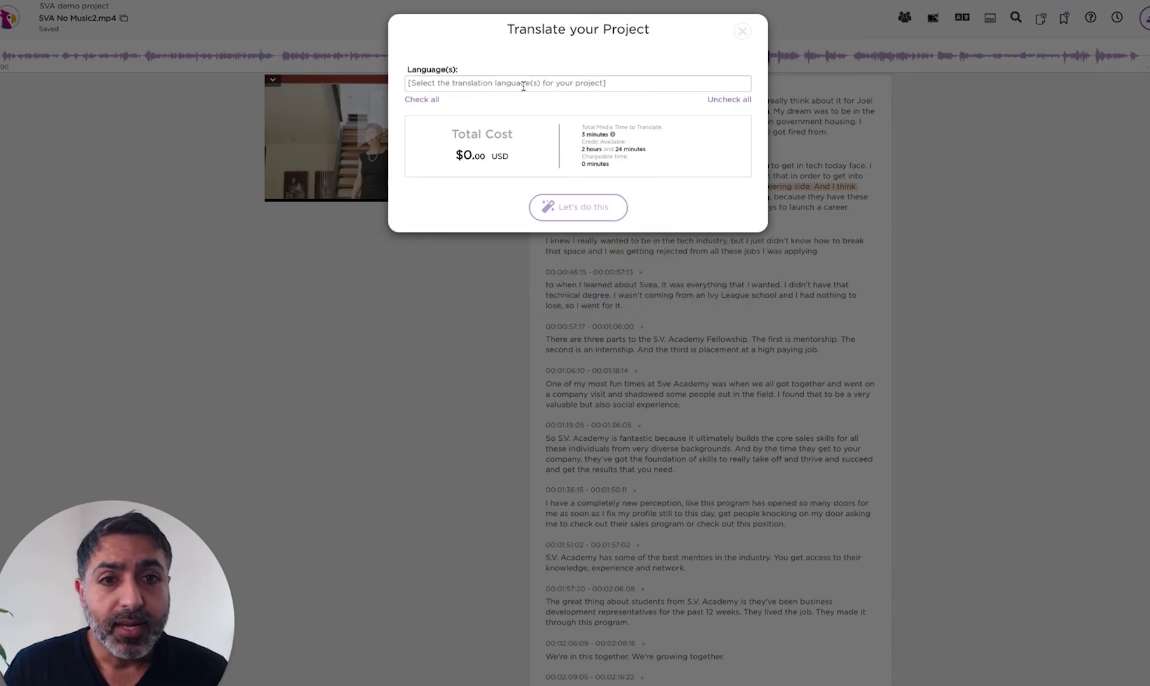
left_click(513, 84)
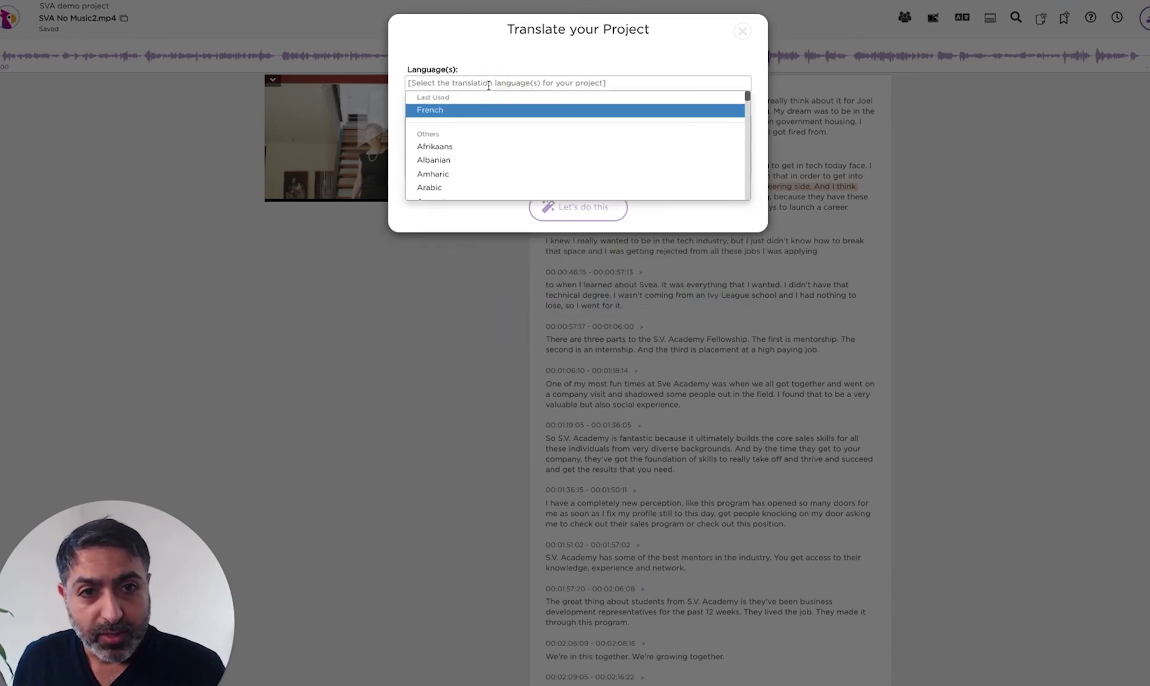
type("french")
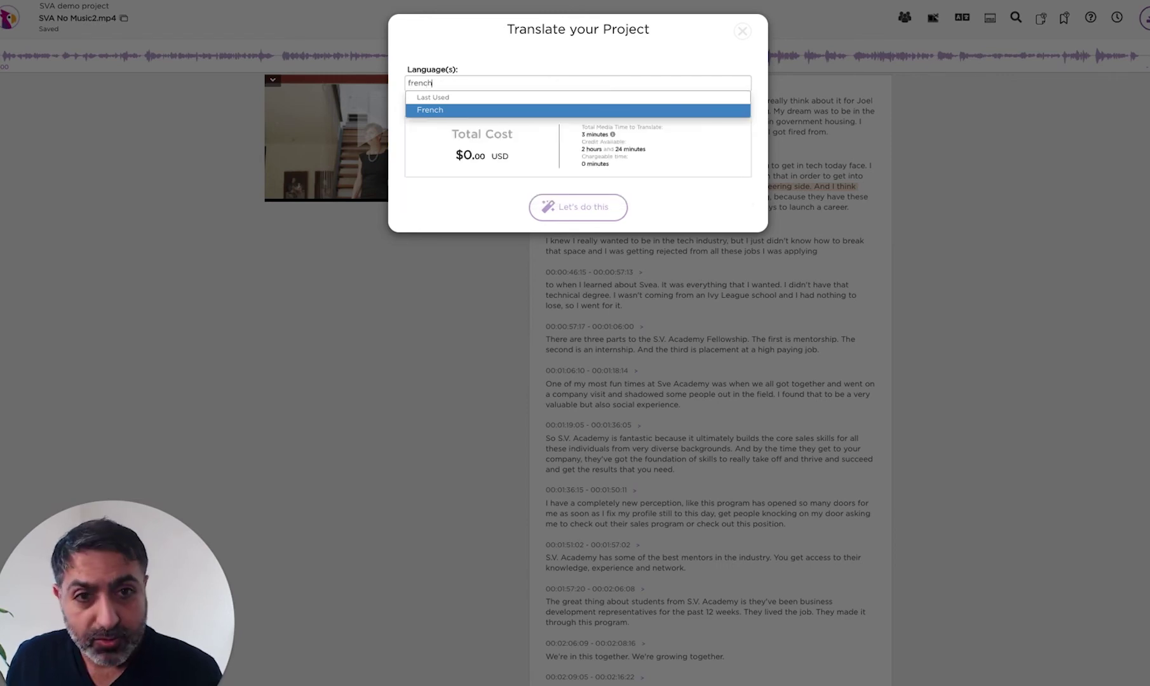
left_click(478, 110)
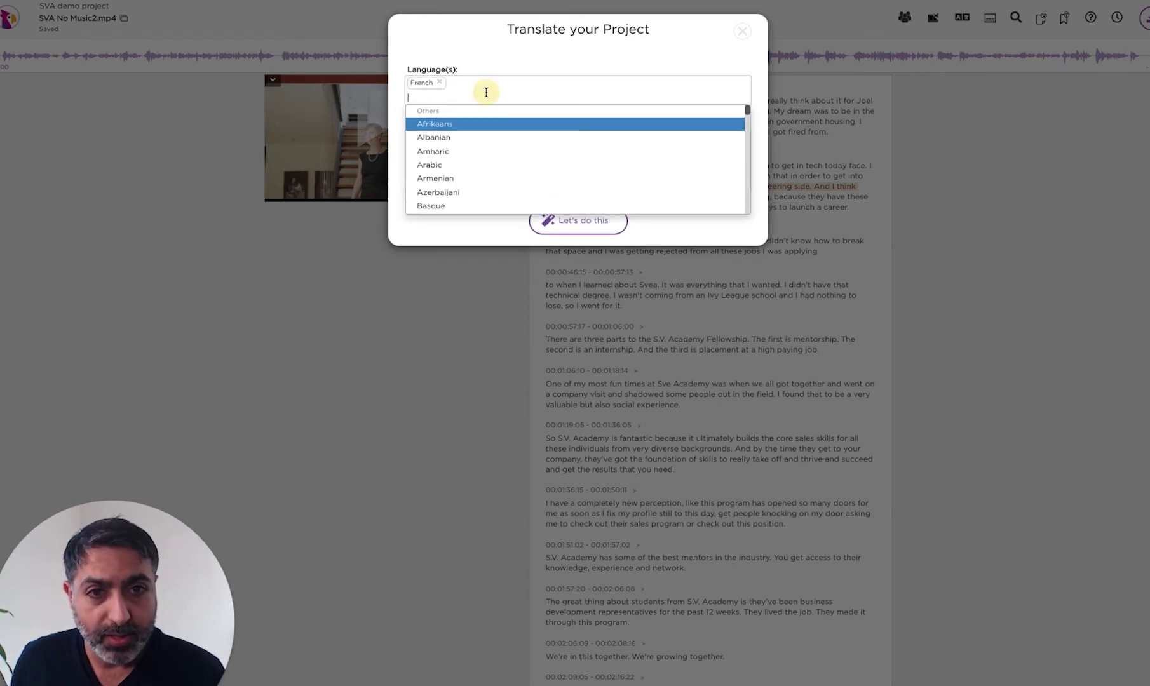
type("Japan")
left_click(456, 123)
left_click(667, 63)
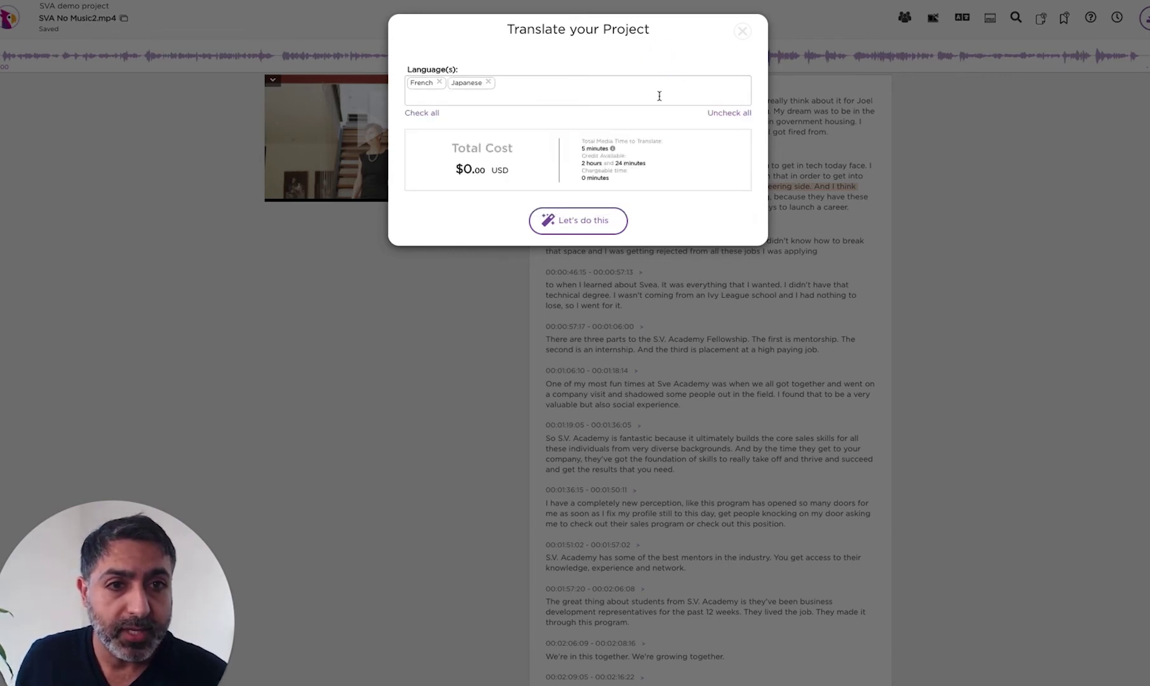
left_click(616, 230)
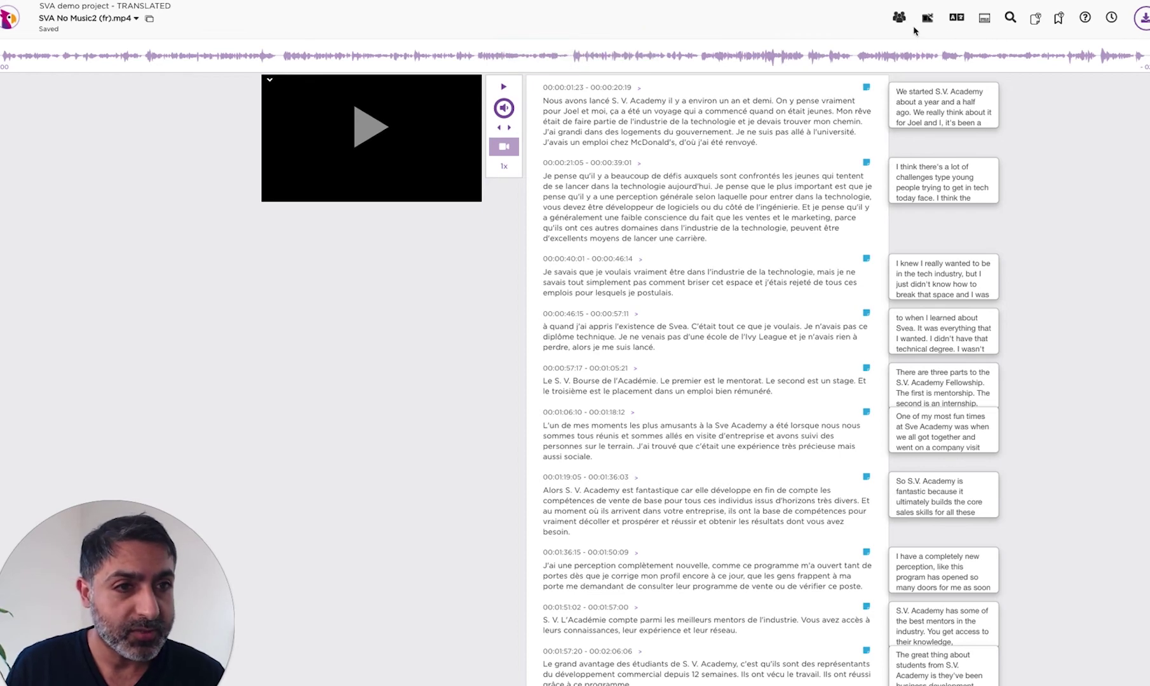
Step: Send the French translation to the Visual Subtitle Editor with 32 characters per line
left_click(984, 19)
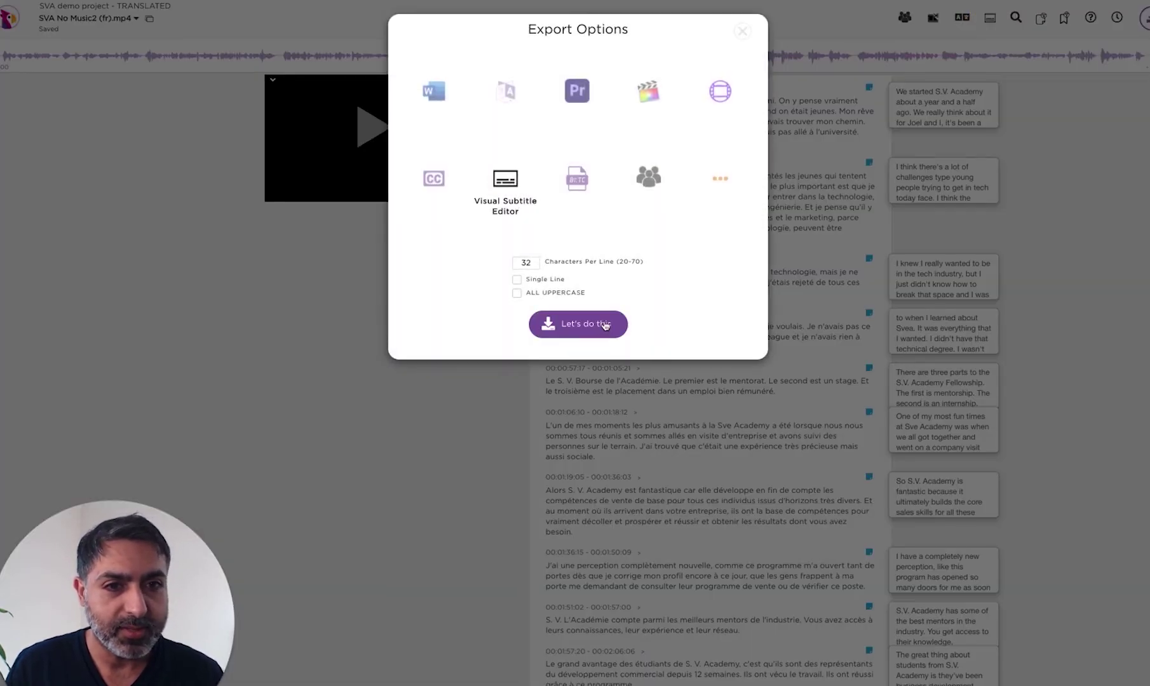
left_click(606, 326)
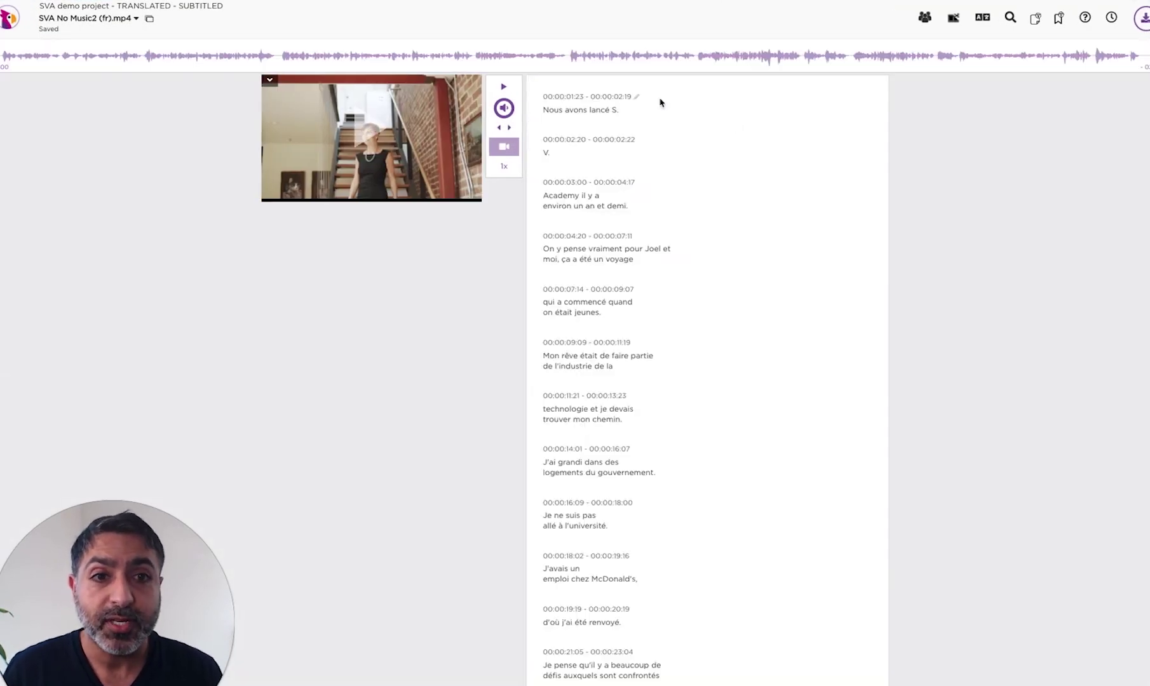
Step: Split the French caption "de la technologie, peuvent être d'excellents moyens de" after the comma and merge the two parts back together
scroll(593, 267, "down", 6)
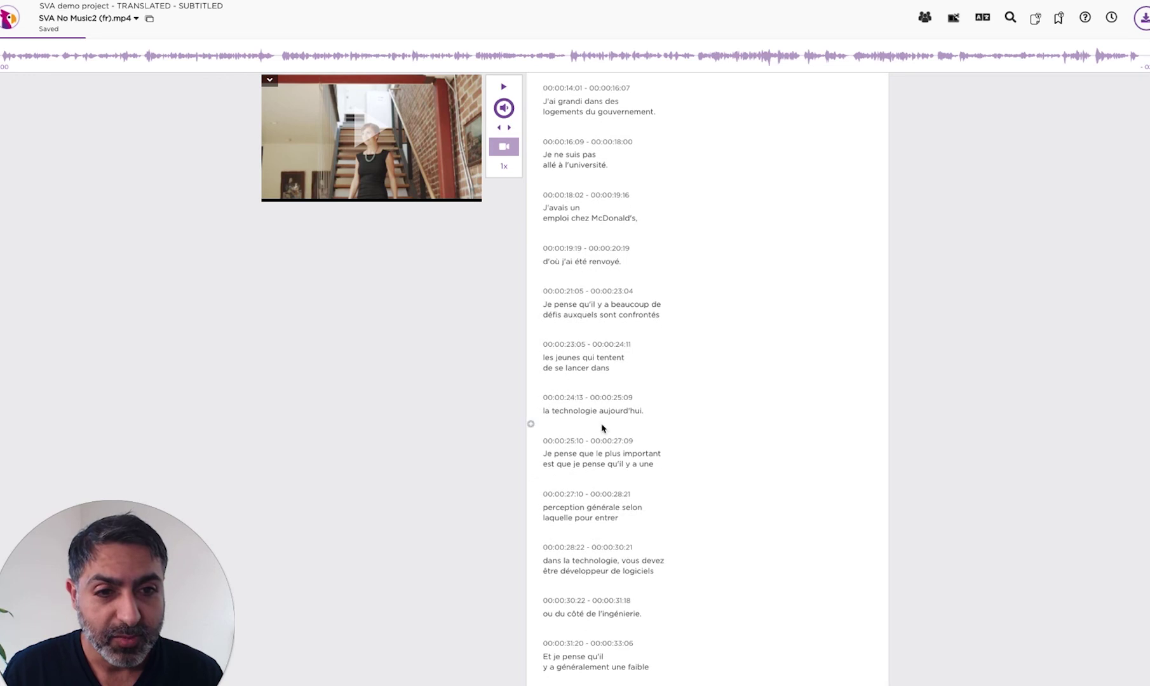
scroll(602, 427, "down", 7)
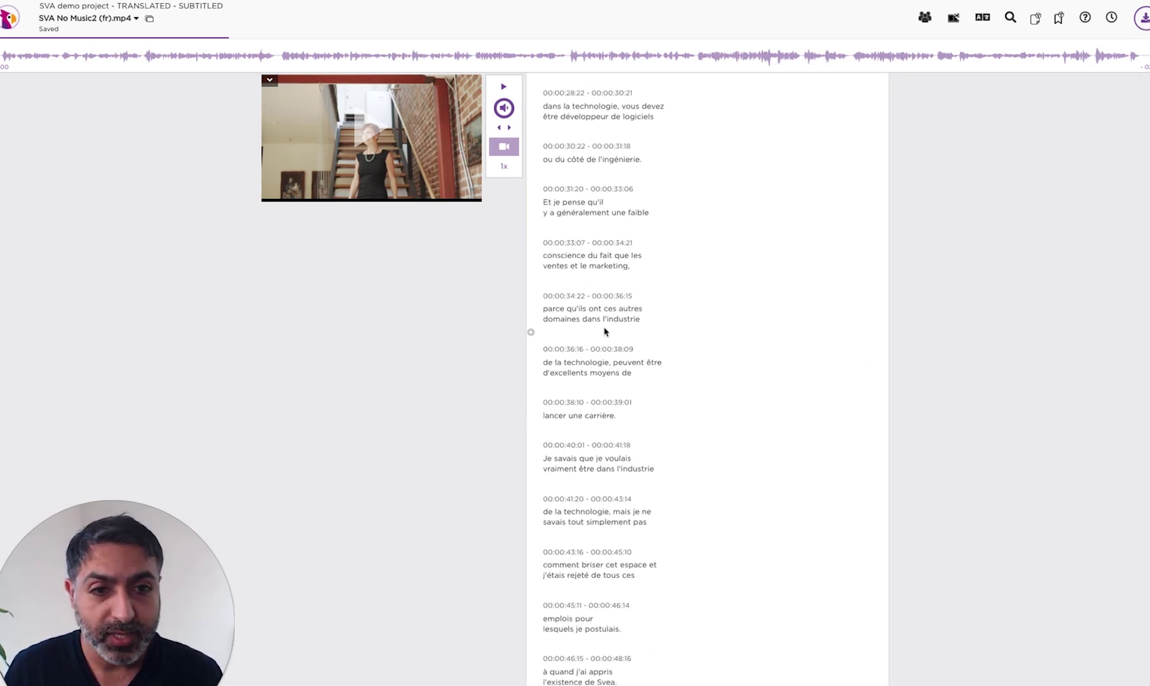
left_click(610, 363)
key("Return")
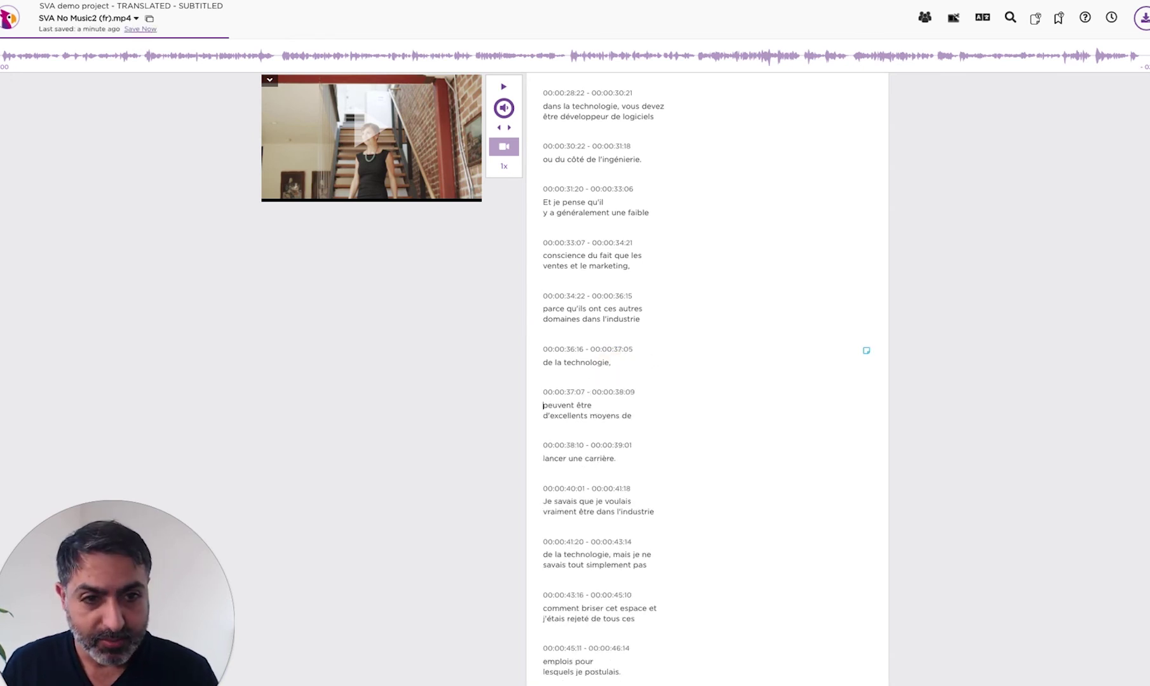
key("BackSpace")
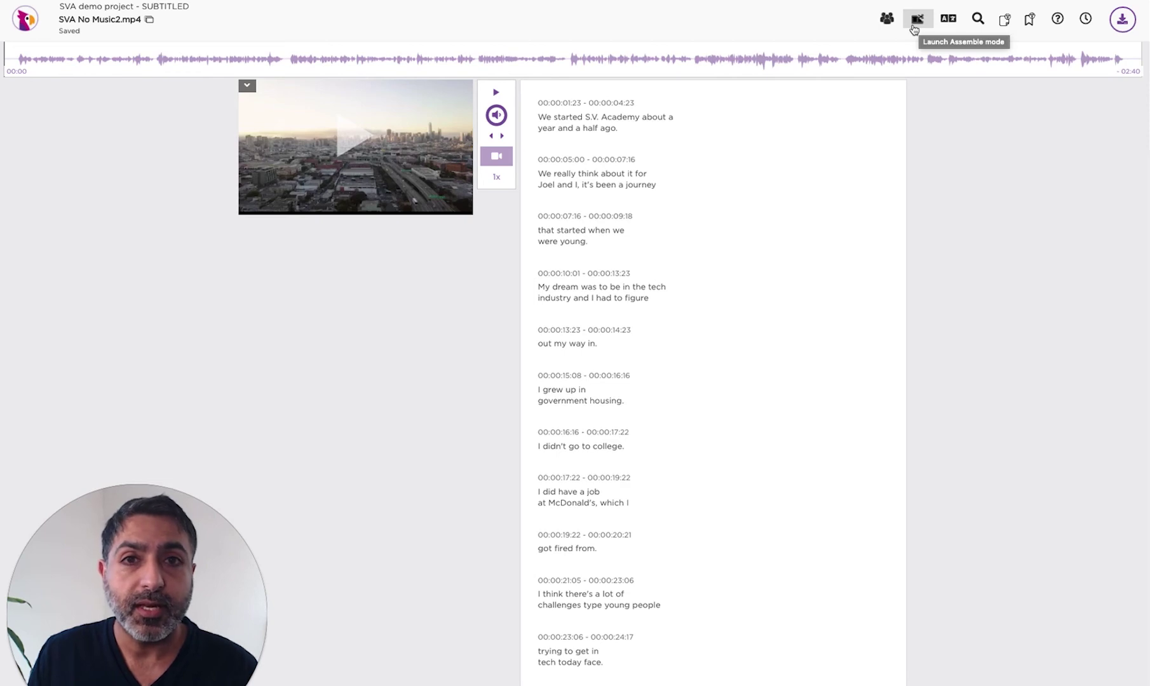
Step: Launch Assemble mode and create a new video edit titled ABC Rough Cut
left_click(915, 19)
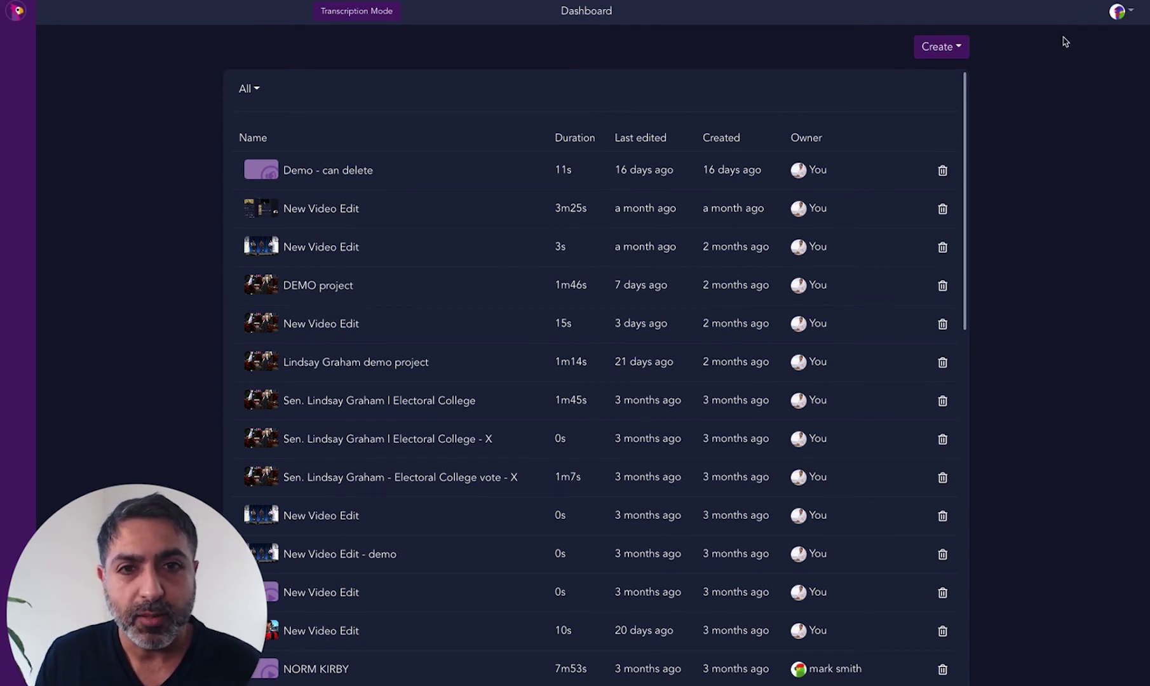
left_click(949, 45)
left_click(971, 75)
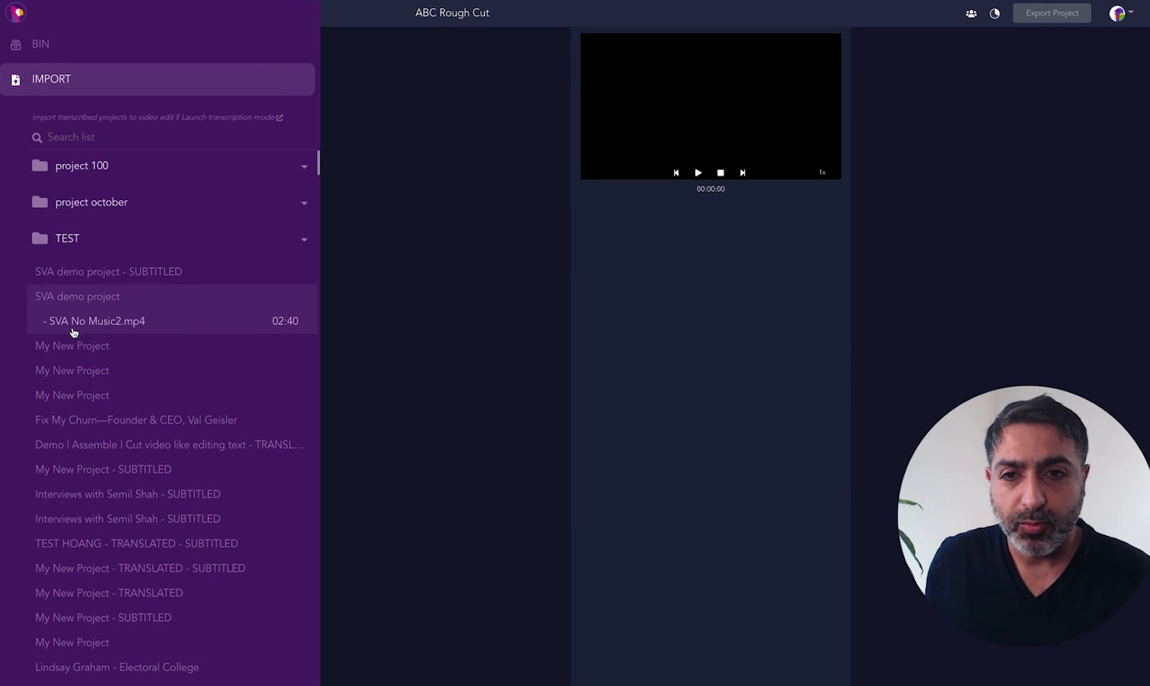
Step: Import SVA No Music2.mp4 from the SVA demo project and close the duplicate source panel
left_click(111, 306)
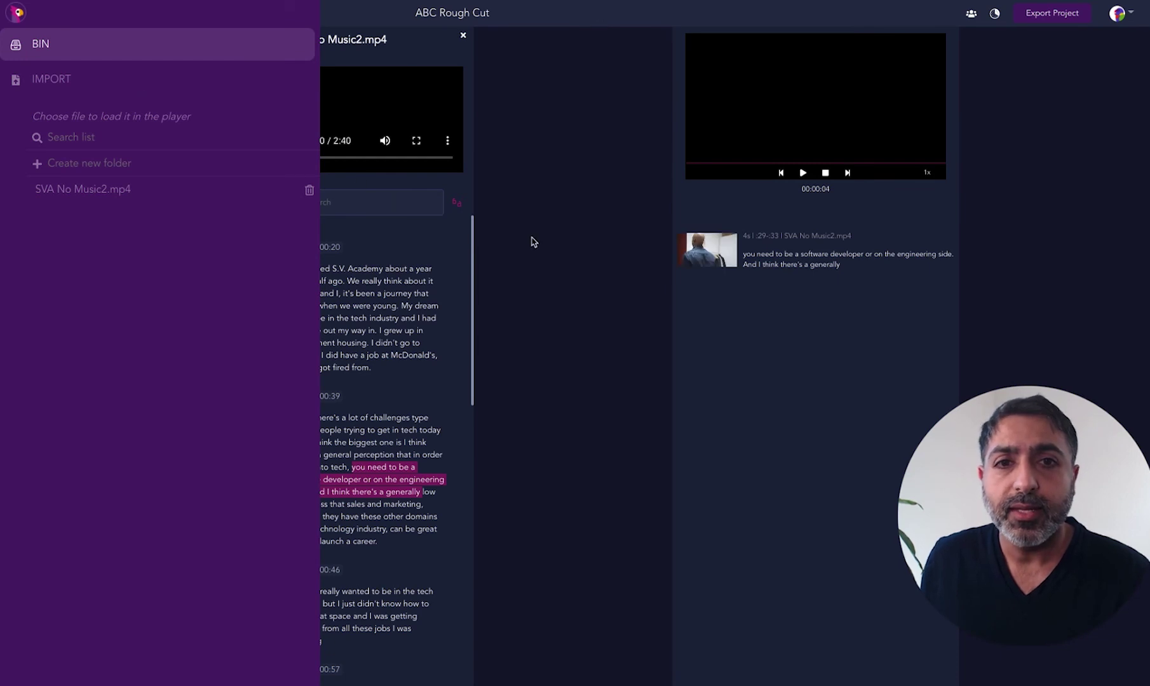
left_click(532, 242)
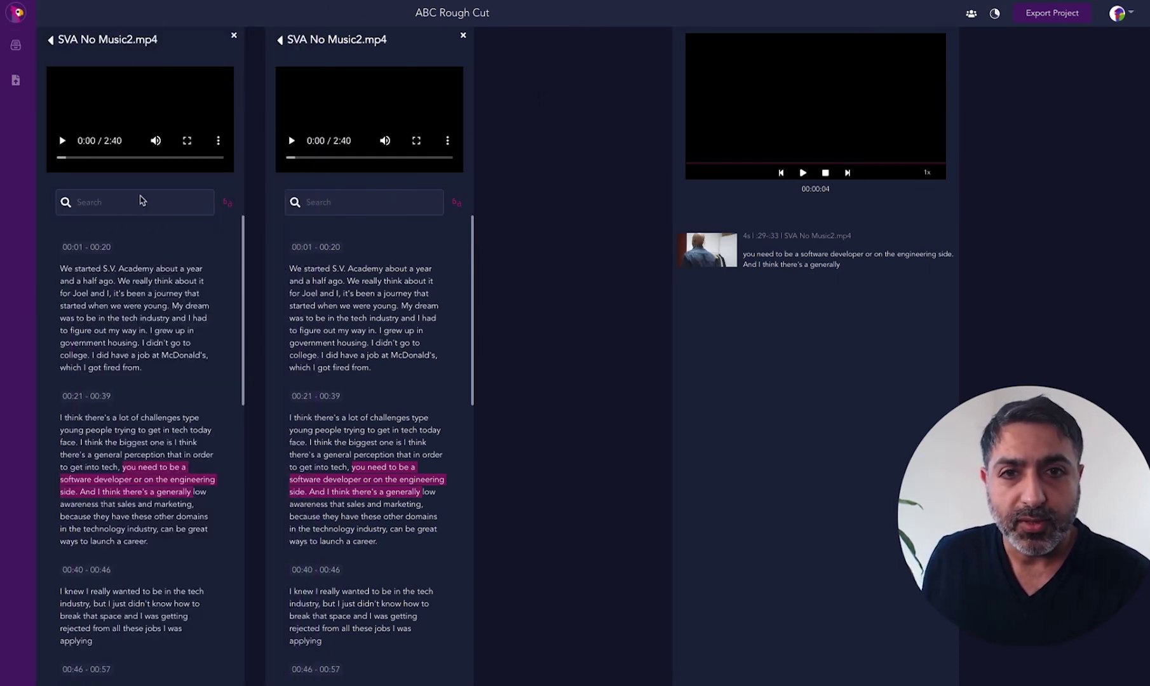
left_click(463, 36)
left_click(464, 37)
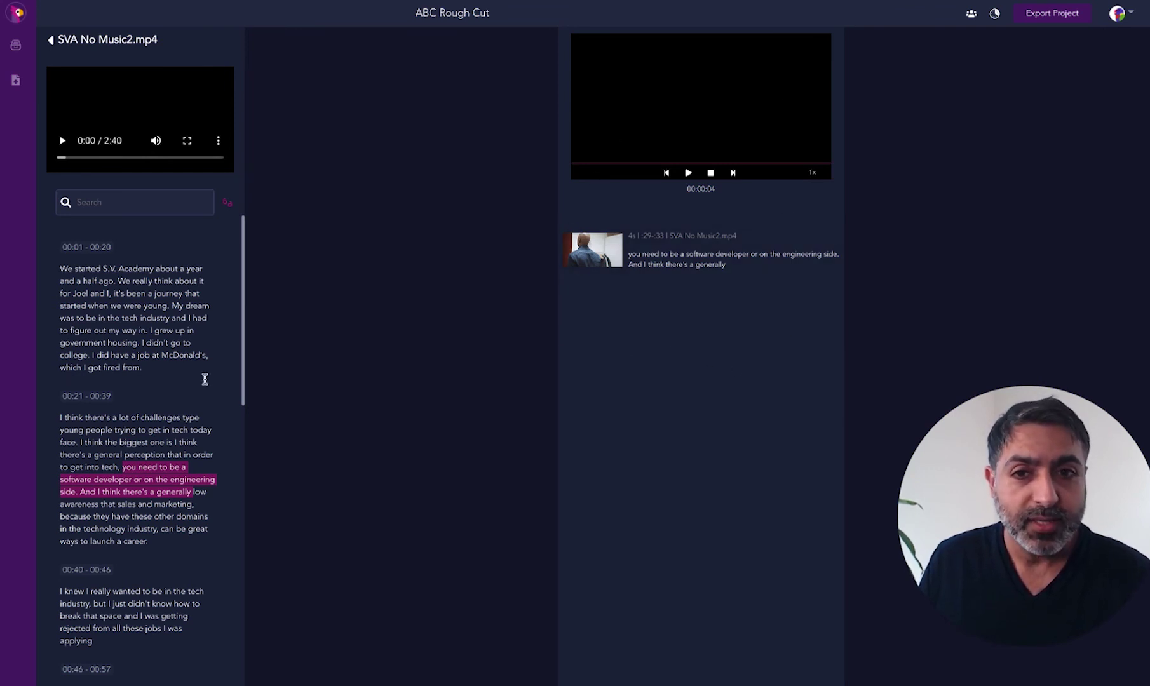
Step: Preview the source video at 0:18 and look through its transcript for passages to use
left_click(76, 157)
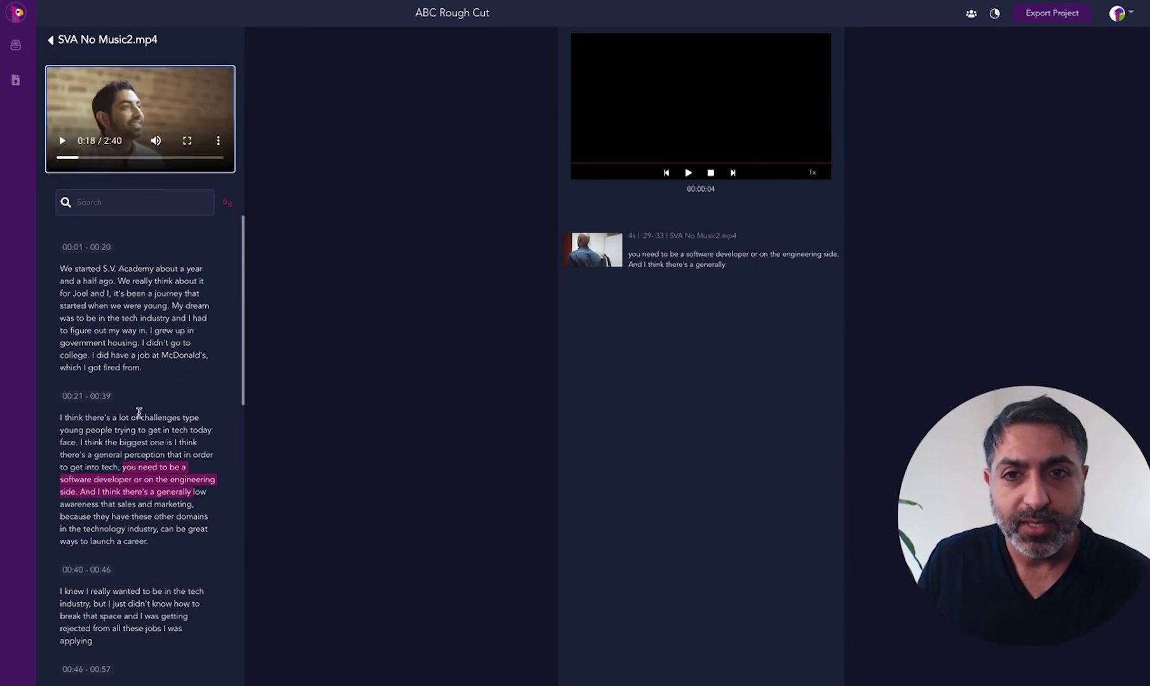
scroll(122, 407, "down", 4)
scroll(120, 404, "up", 3)
scroll(120, 443, "down", 3)
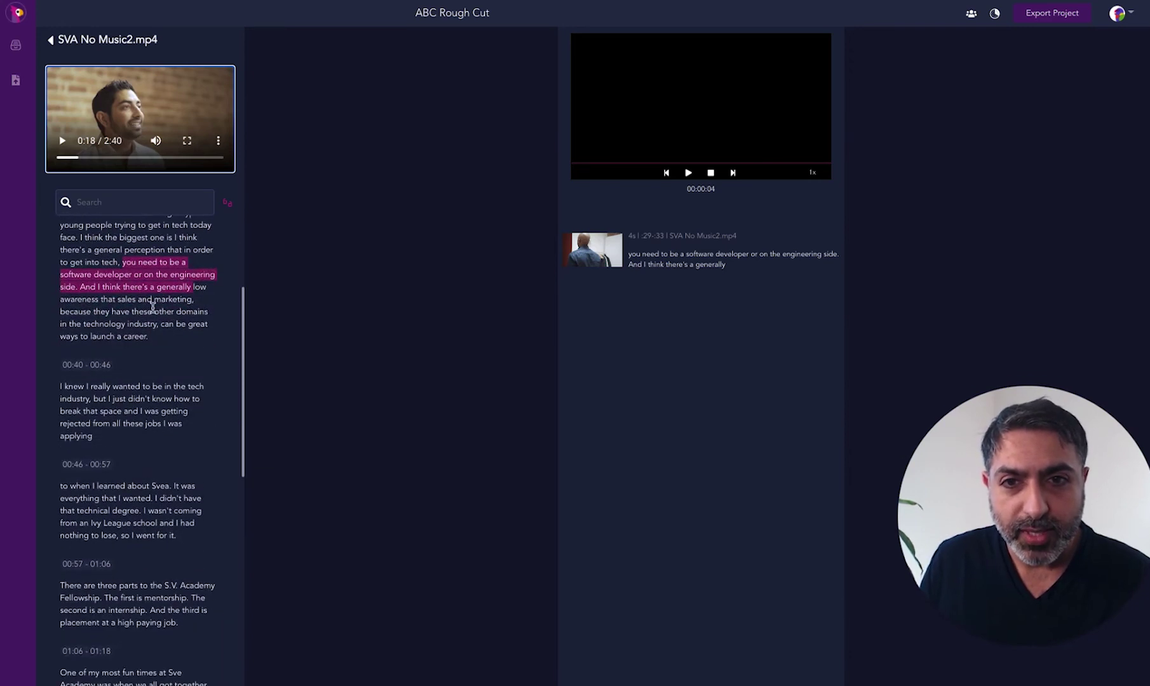
left_click(119, 215)
scroll(137, 365, "down", 1)
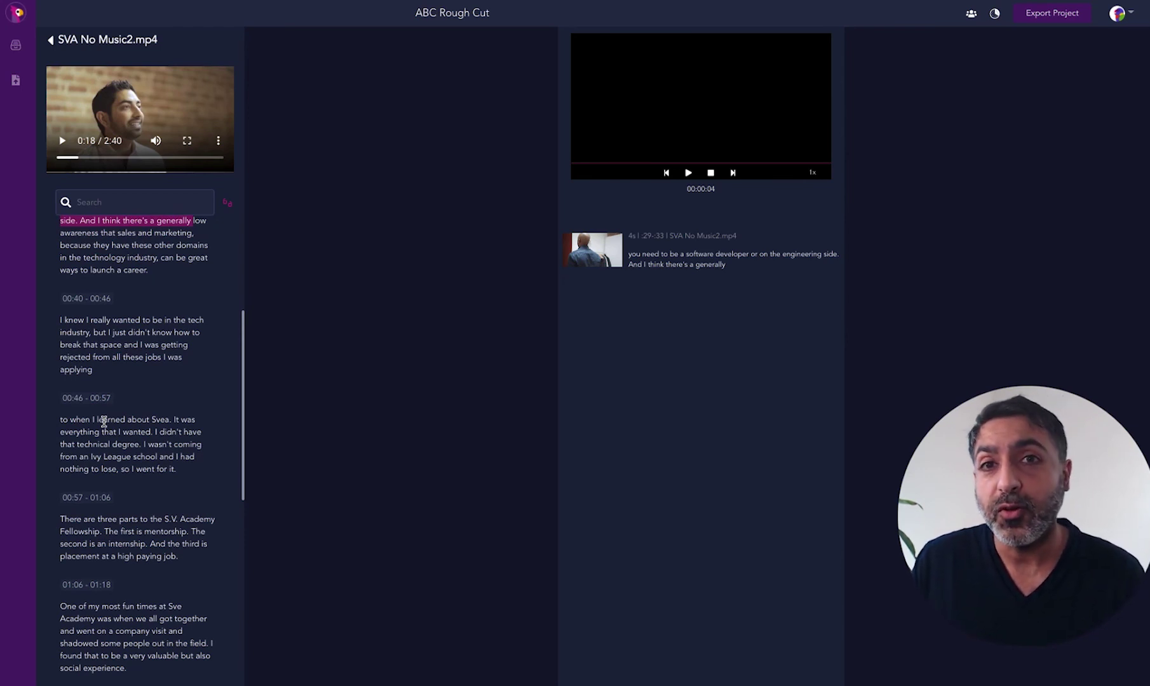
Step: Append the passages "to when I learned about Svea" through "that technical" and "One of my most fun times" through "and went" to the rough cut
left_click_drag(65, 420, 109, 445)
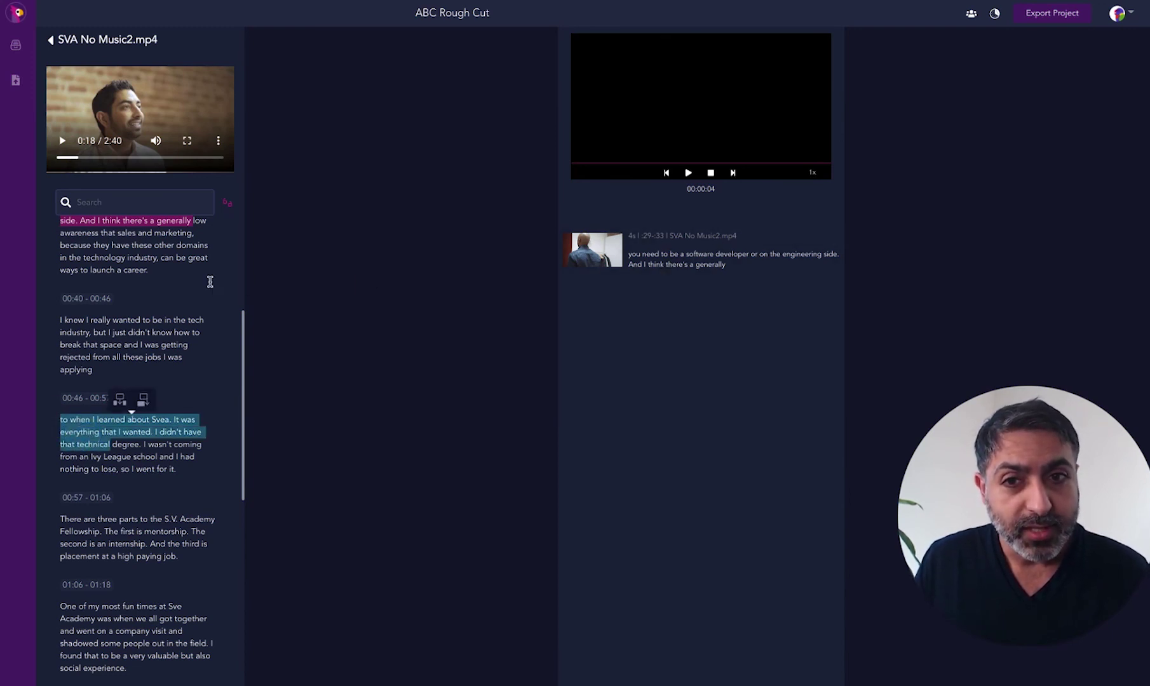
scroll(146, 263, "up", 1)
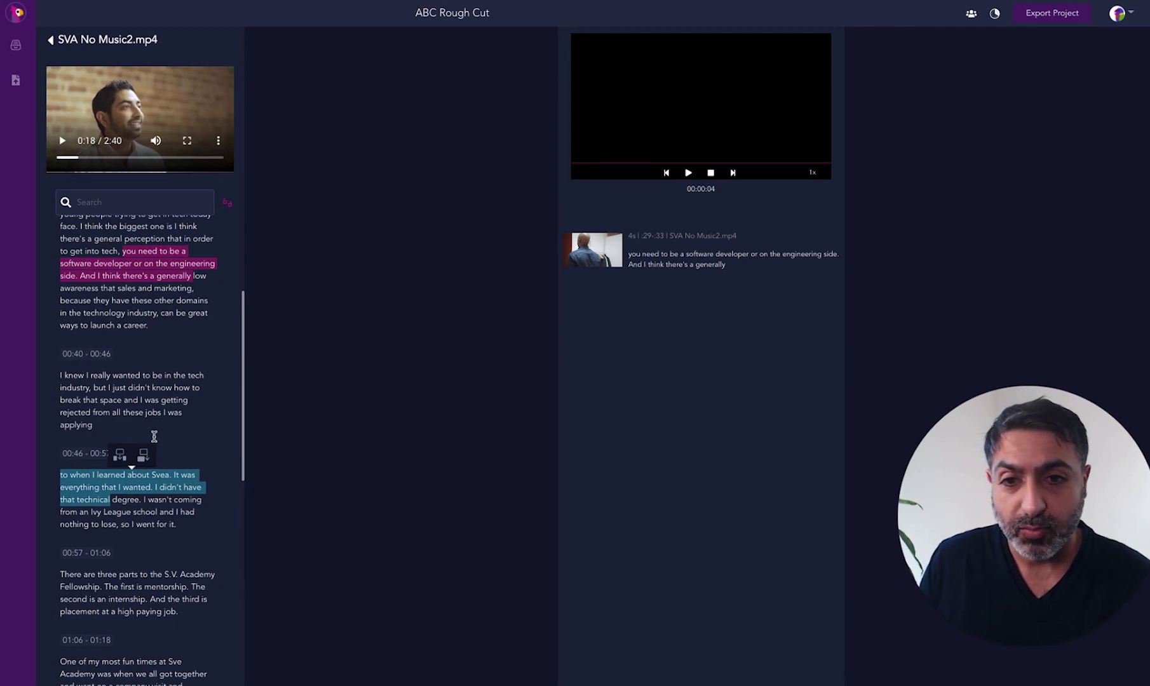
scroll(108, 470, "down", 1)
left_click(143, 399)
scroll(118, 436, "down", 2)
left_click_drag(62, 443, 79, 463)
left_click(143, 422)
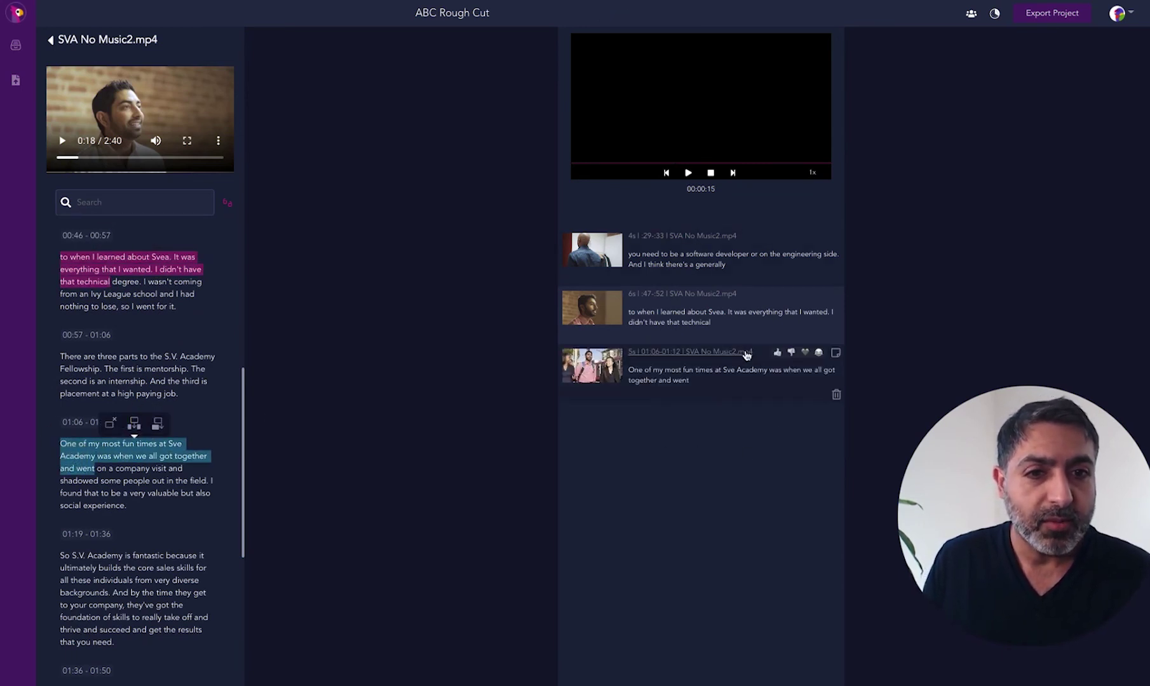
Step: Reorder the rough cut with the 01:06 clip first, the :47 clip second and the :29 clip last, and play it back
mouse_move(721, 362)
left_click_drag(721, 362, 736, 296)
left_click_drag(705, 253, 689, 399)
mouse_move(692, 271)
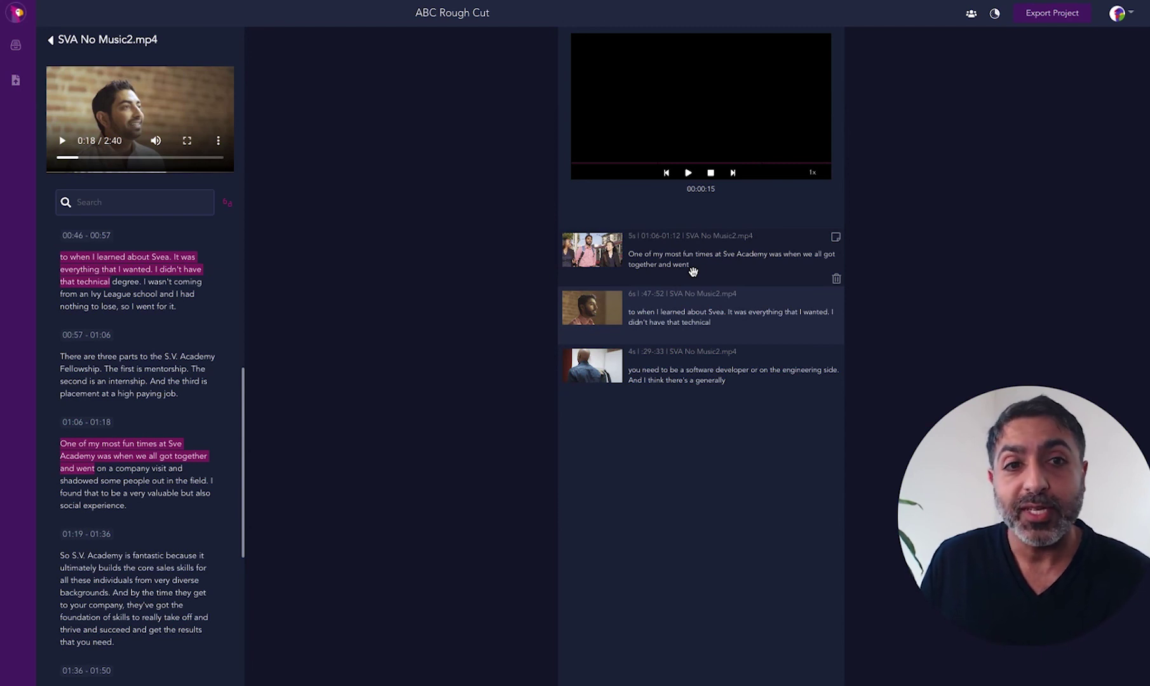
left_click(690, 173)
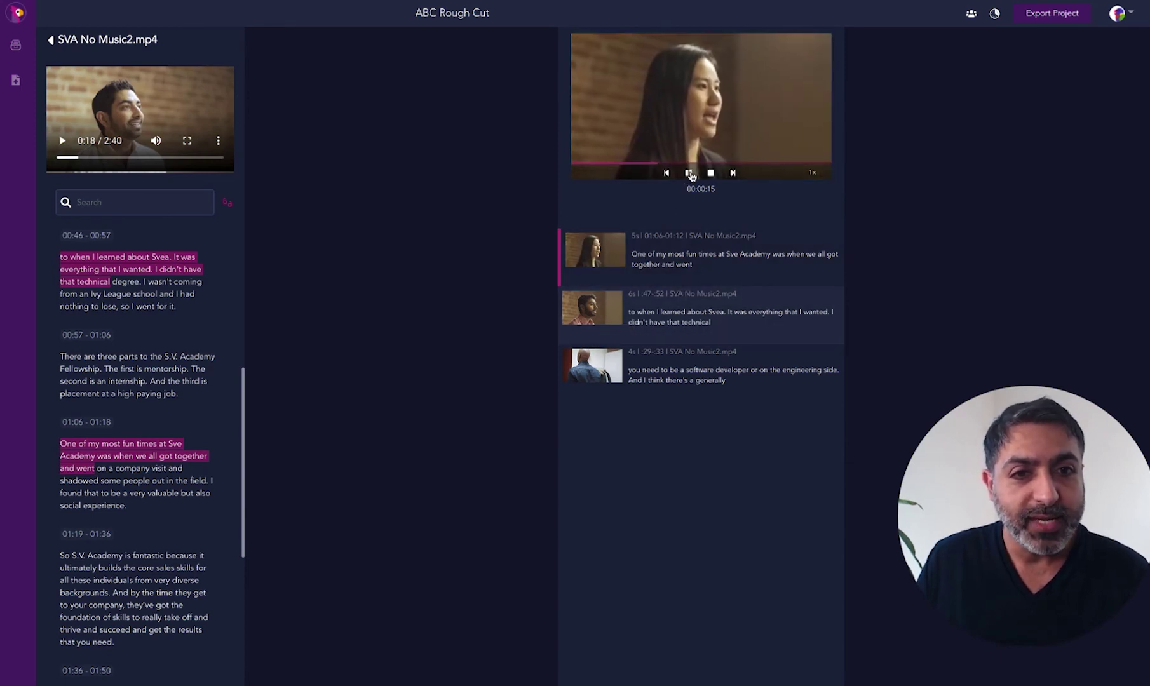
left_click(688, 173)
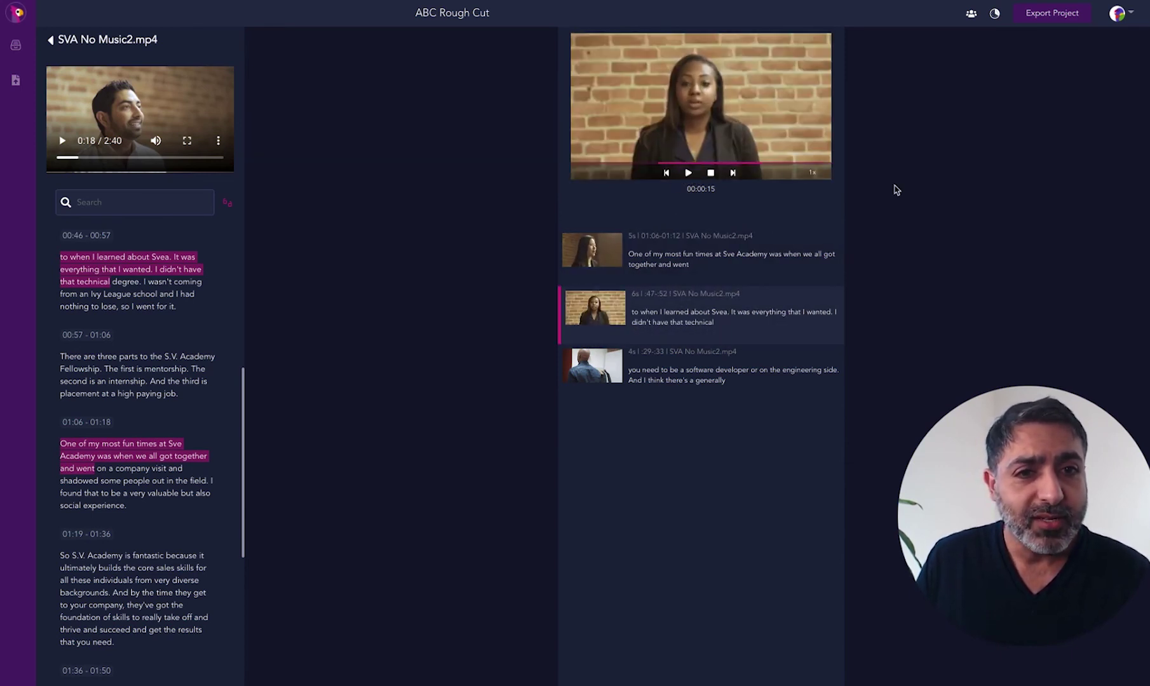
Step: Check the project's collaboration options and its frame rate, resolution and start timecode settings
left_click(974, 15)
left_click(998, 102)
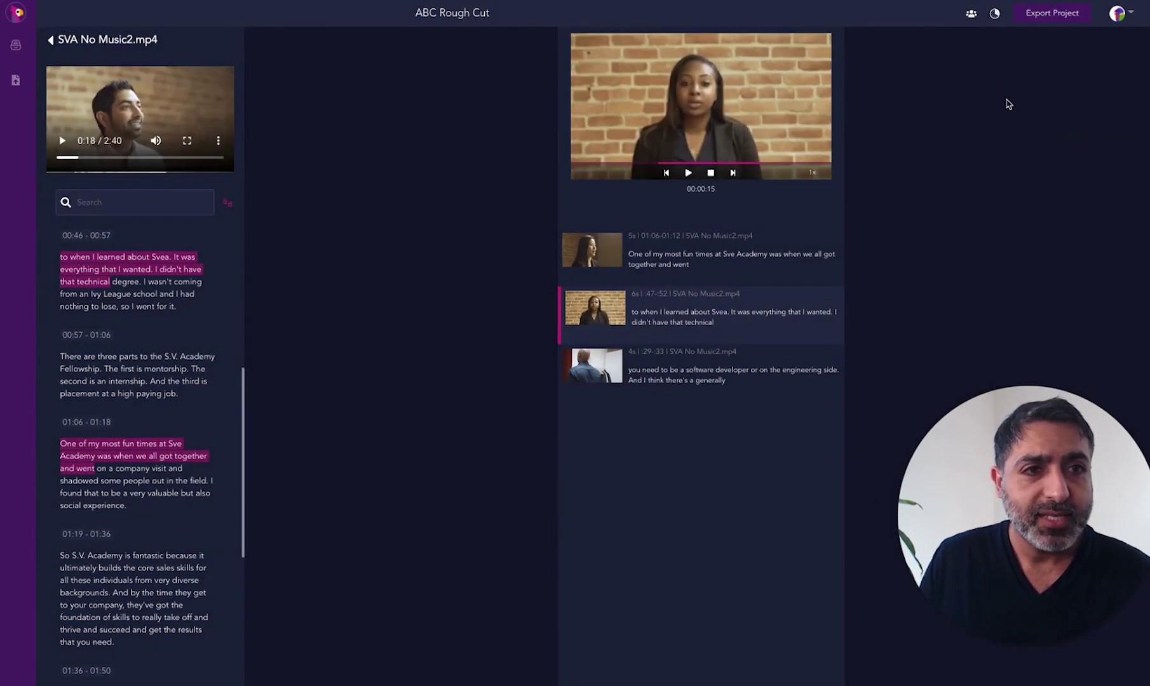
left_click(999, 14)
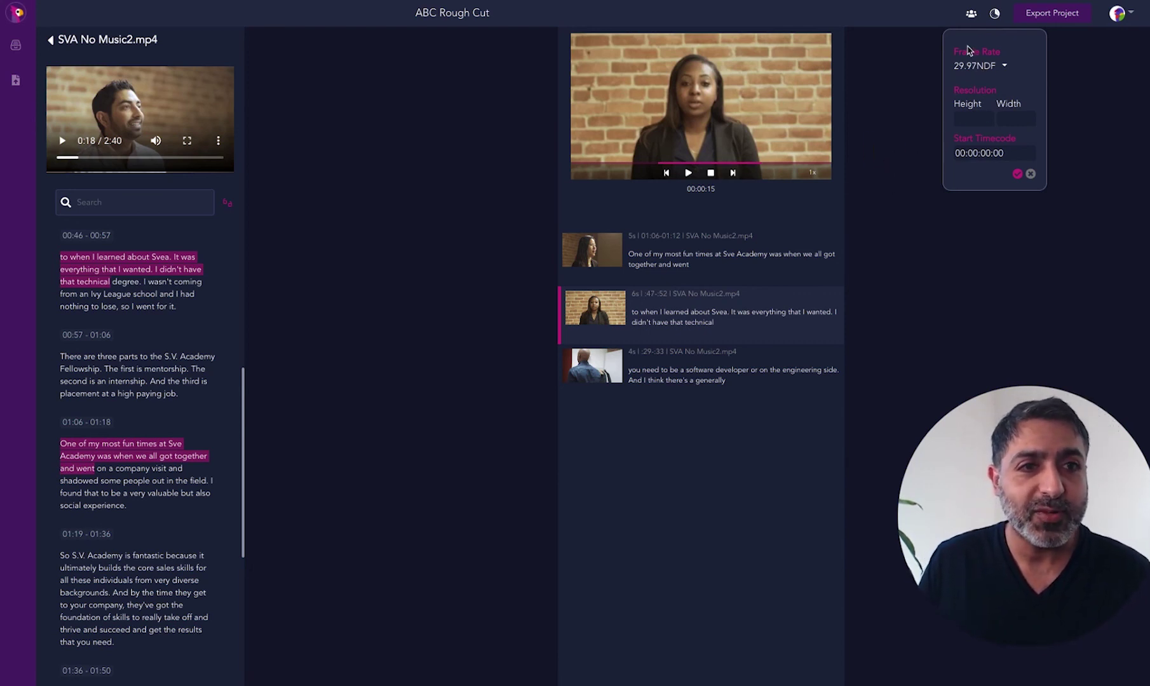
left_click(995, 13)
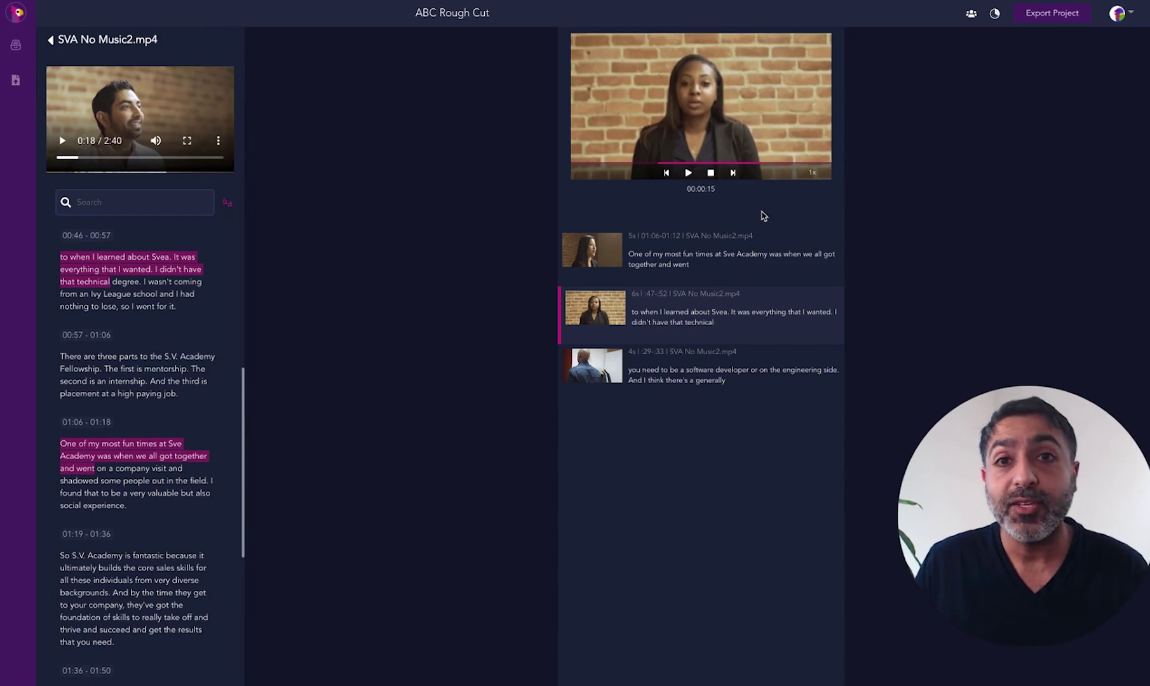
Step: Export and download the ABC Rough Cut project for Adobe Premiere Pro
left_click(1058, 18)
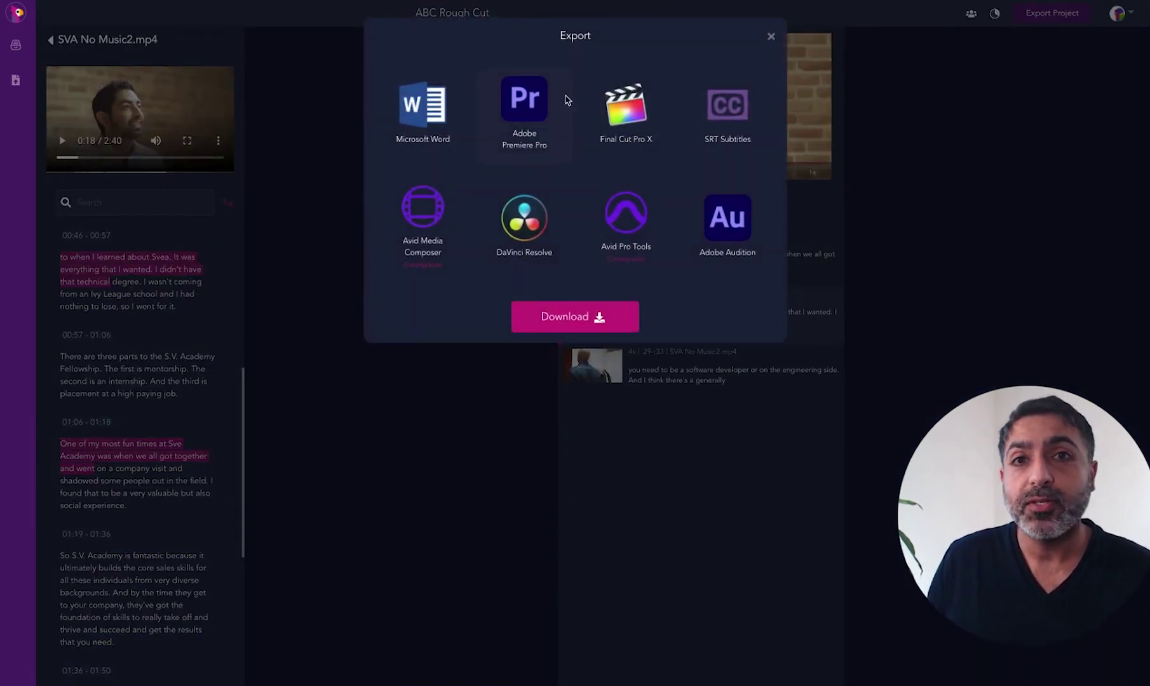
left_click(525, 112)
left_click(591, 311)
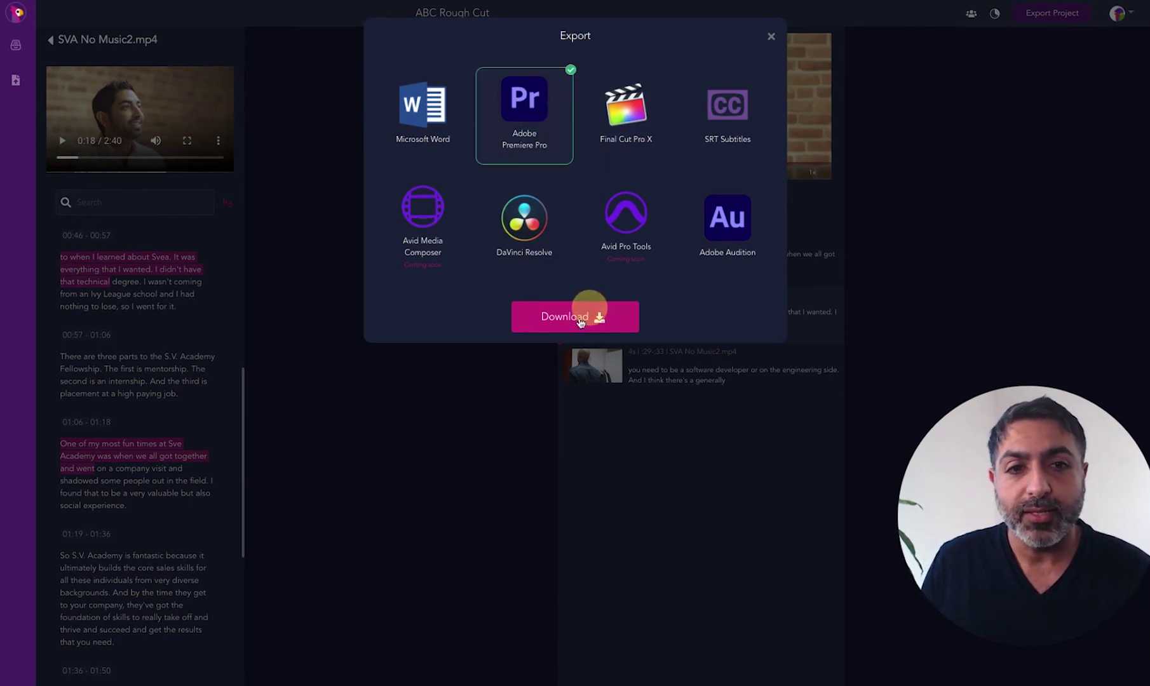
left_click(447, 475)
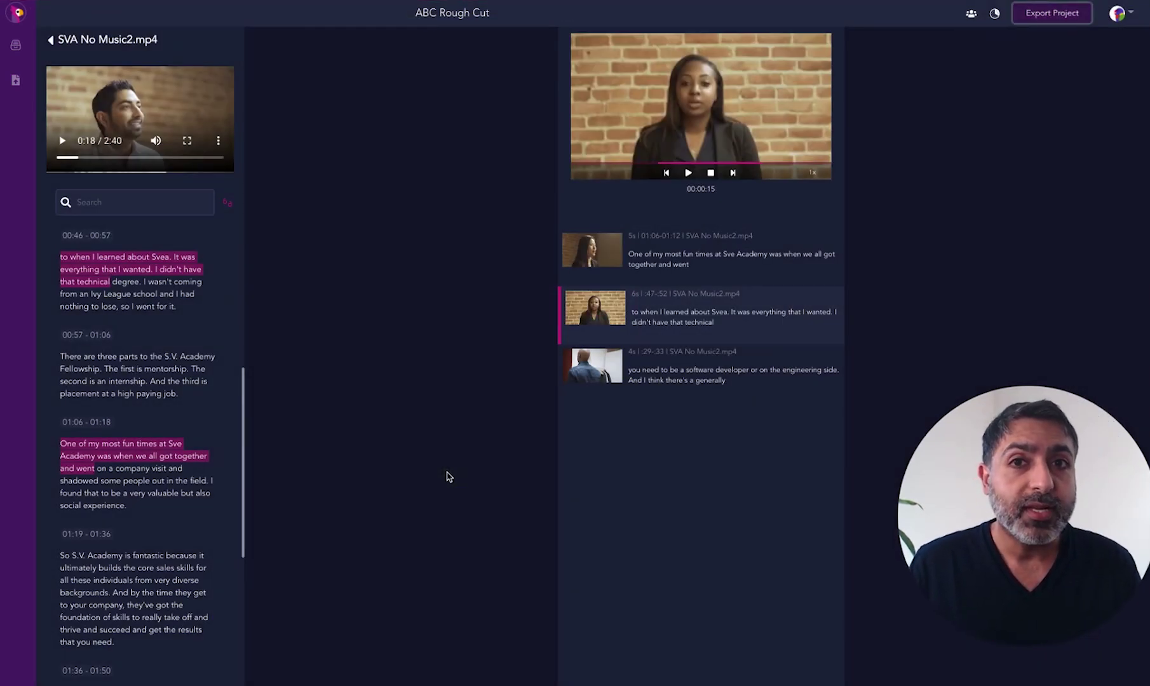
left_click(883, 648)
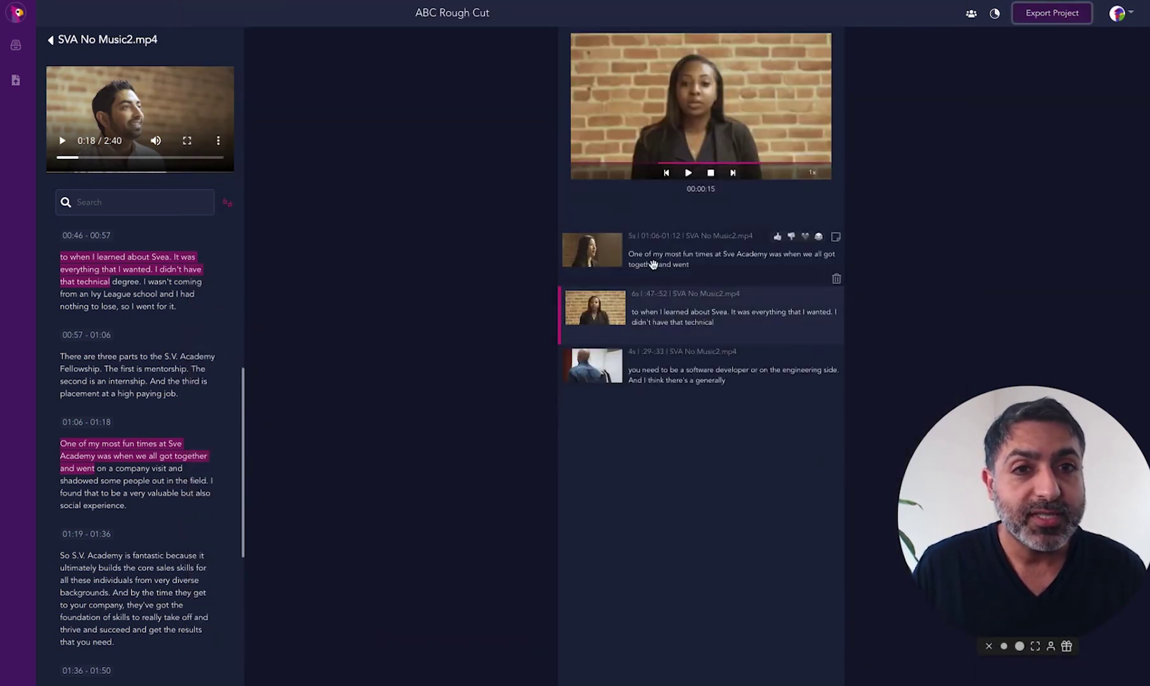